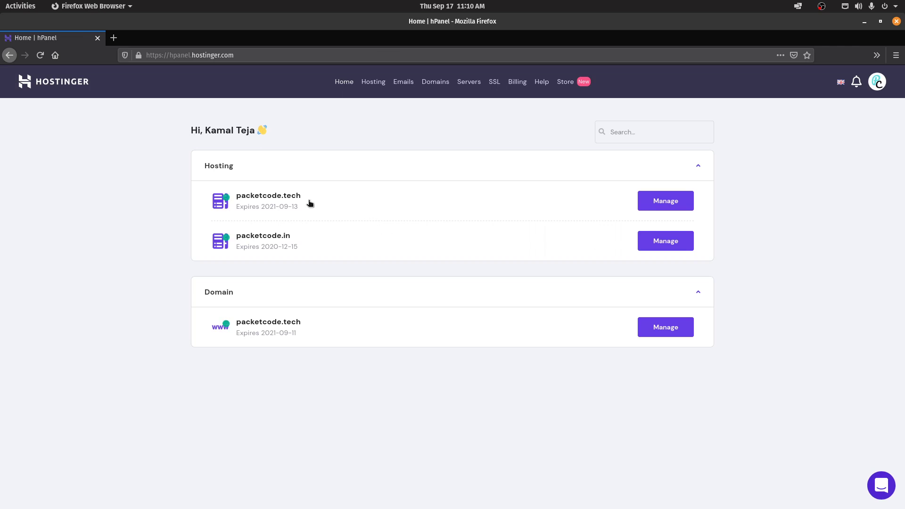
- Open the packetcode.tech hosting account and bring its Website and Files tools into view
click(644, 203)
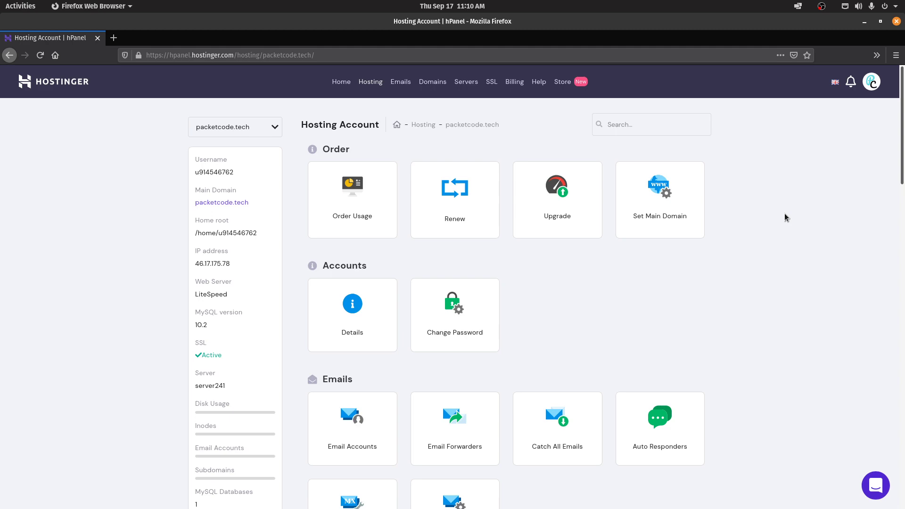
scroll(804, 196, down, 10)
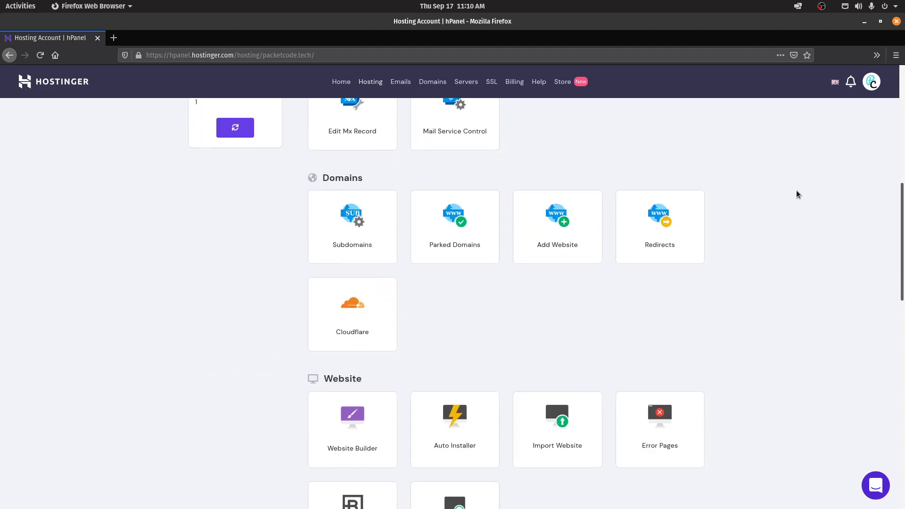
scroll(775, 194, down, 1)
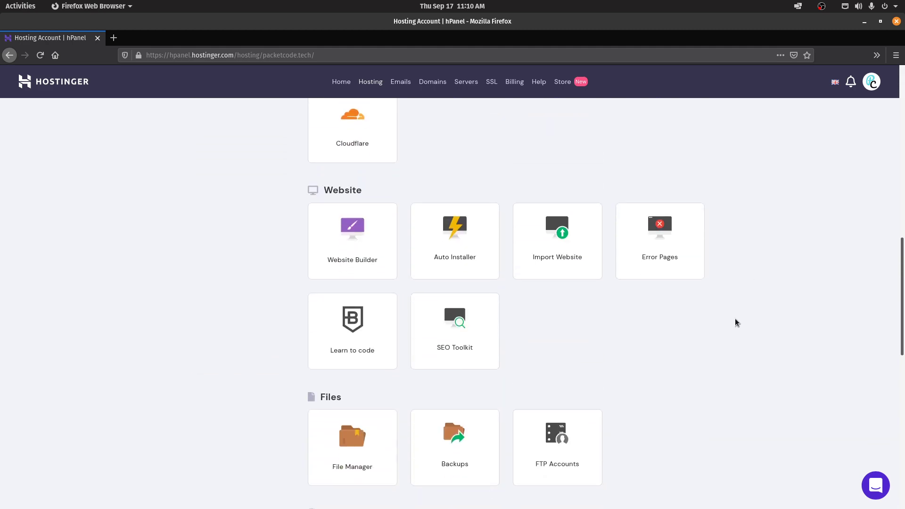
- Open the Auto Installer and start setting up a Laravel installation
click(454, 258)
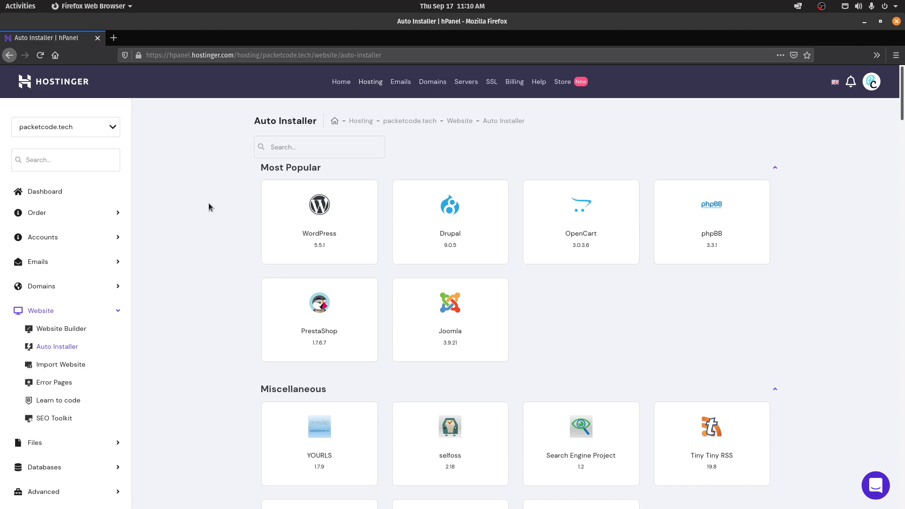
scroll(208, 203, down, 15)
scroll(202, 188, down, 20)
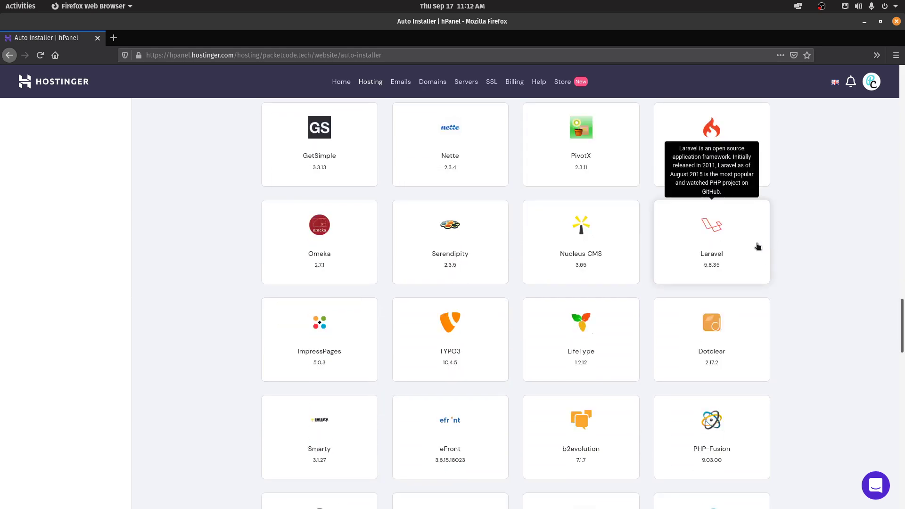
click(730, 241)
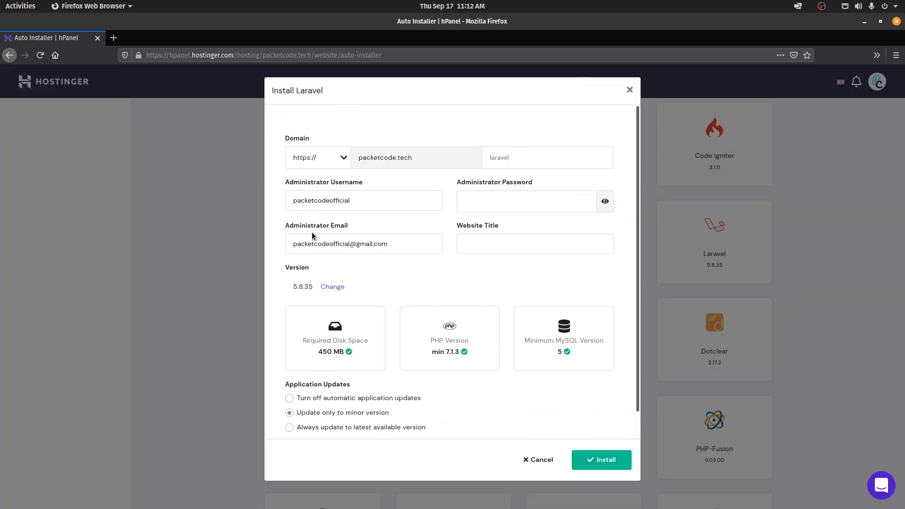
- Review the Laravel fields (https protocol, directory, admin details, title), then cancel the install
click(318, 162)
click(309, 176)
click(499, 159)
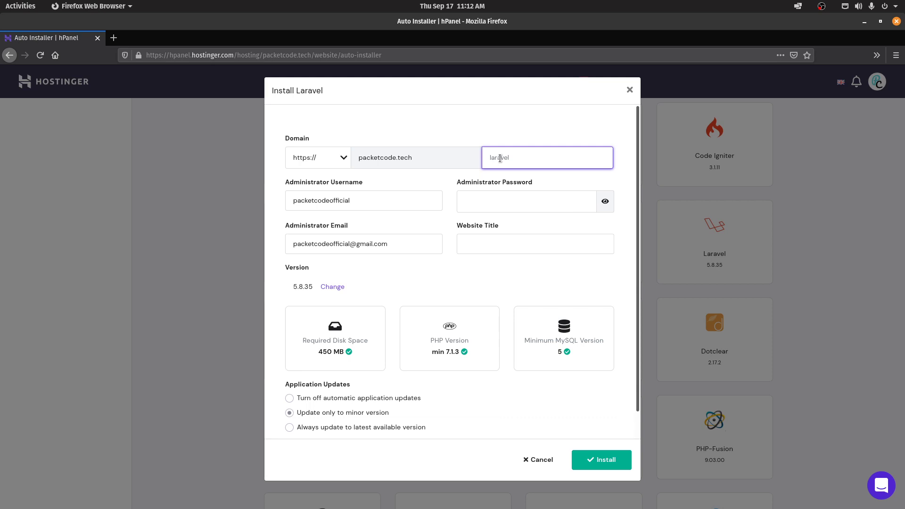
click(441, 288)
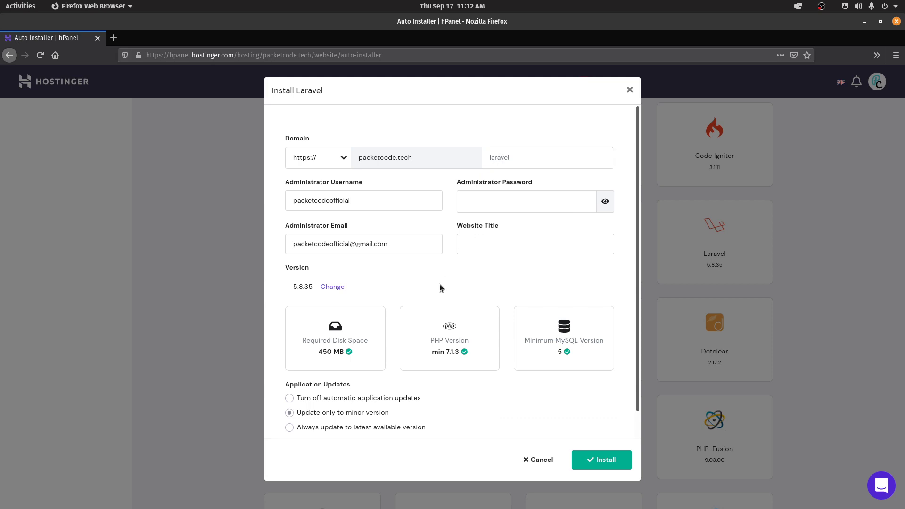
click(360, 206)
drag(361, 206, 274, 198)
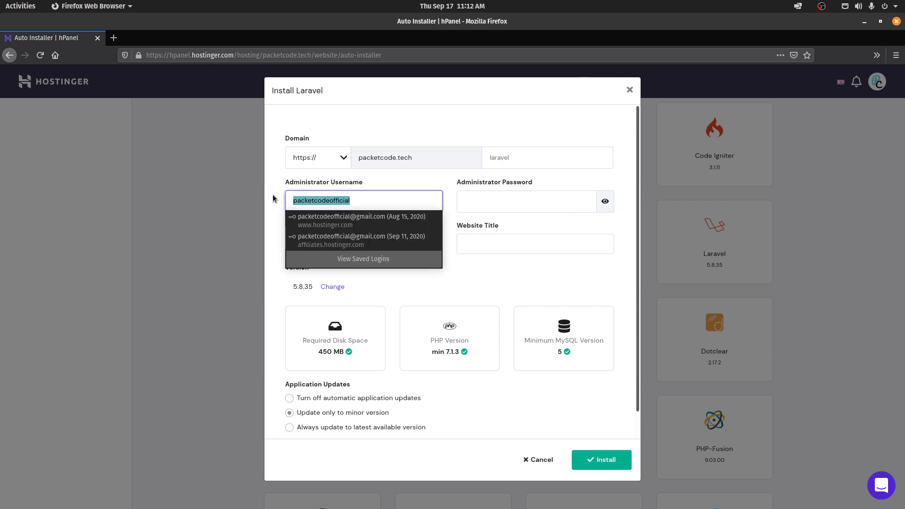
click(560, 195)
click(433, 242)
click(469, 240)
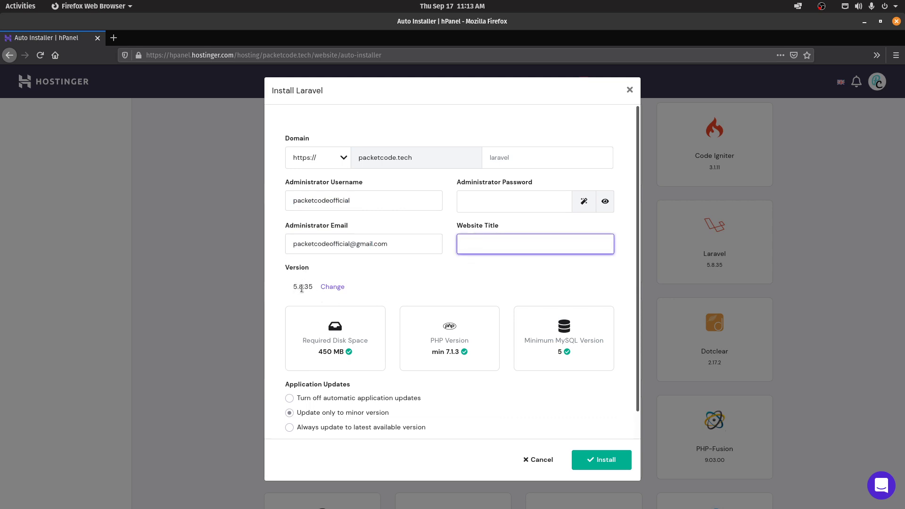
click(472, 290)
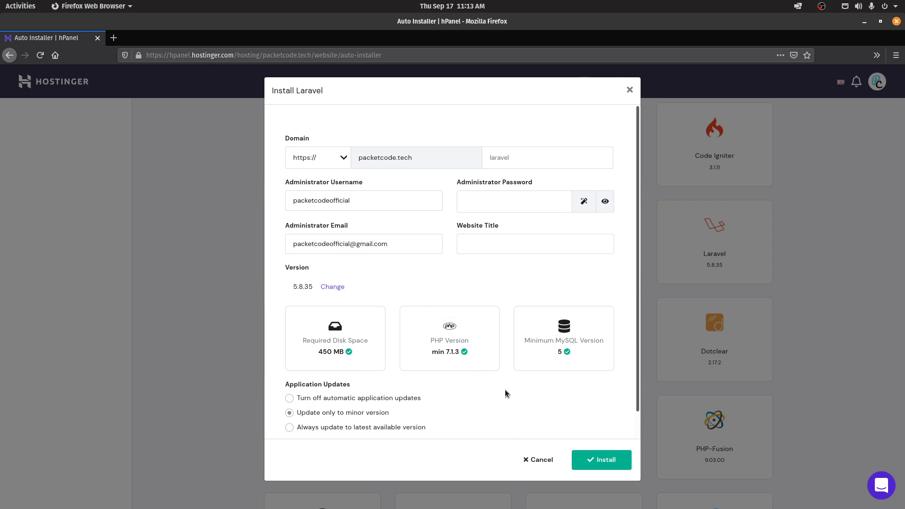
click(524, 460)
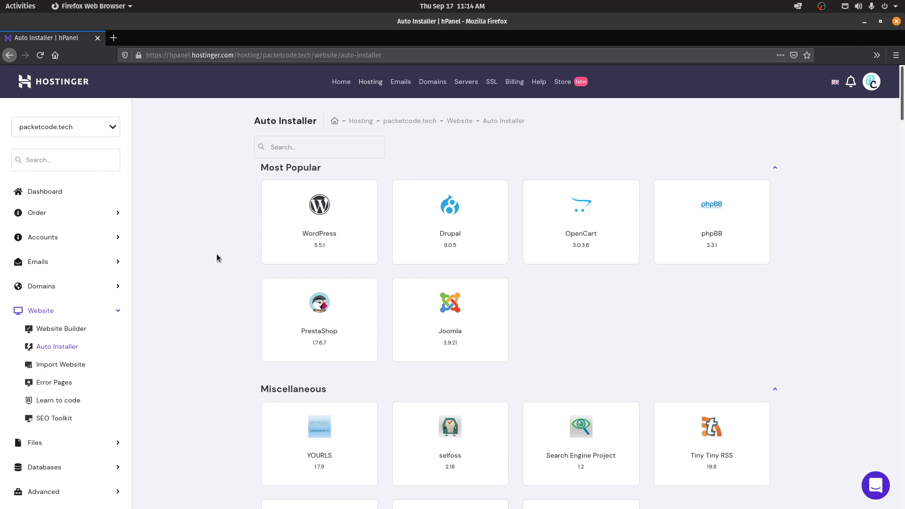
- View the existing database on the MySQL Databases page, then switch to the local blog folder
scroll(218, 257, down, 2)
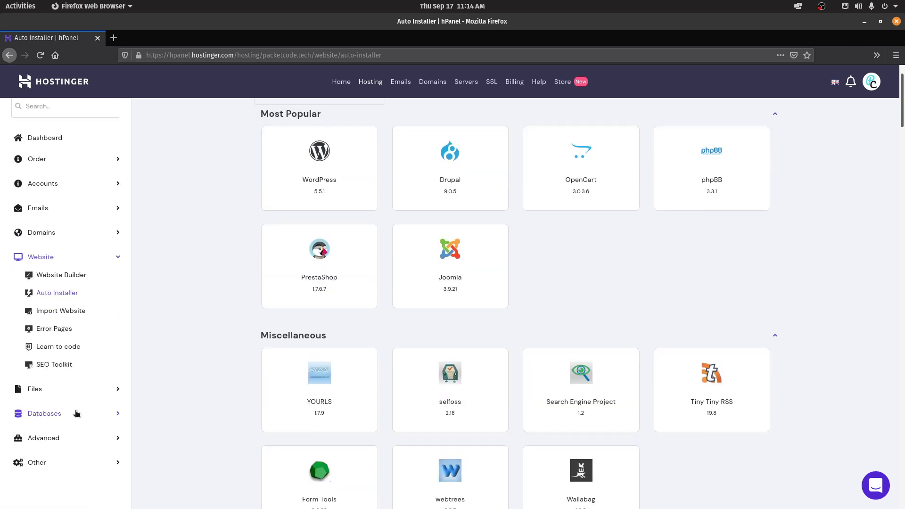
click(53, 414)
click(74, 323)
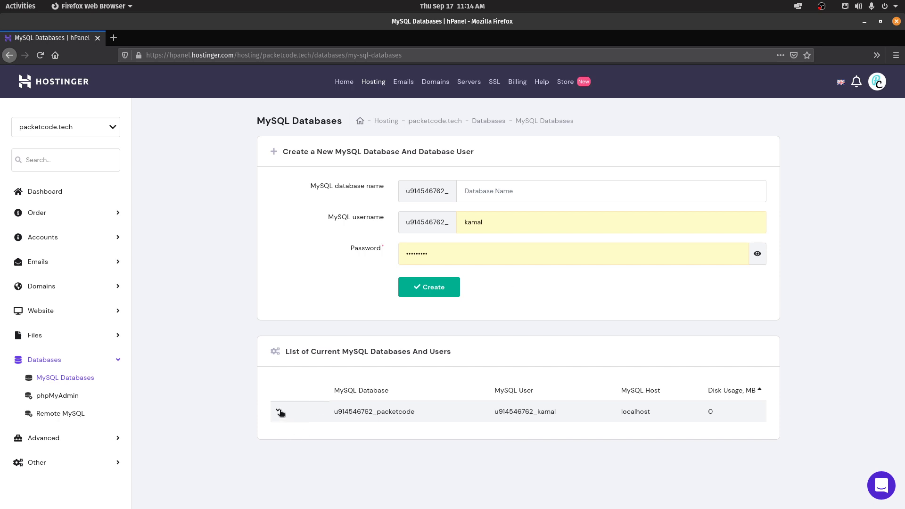
click(280, 412)
click(279, 412)
mouse_move(2, 206)
click(10, 155)
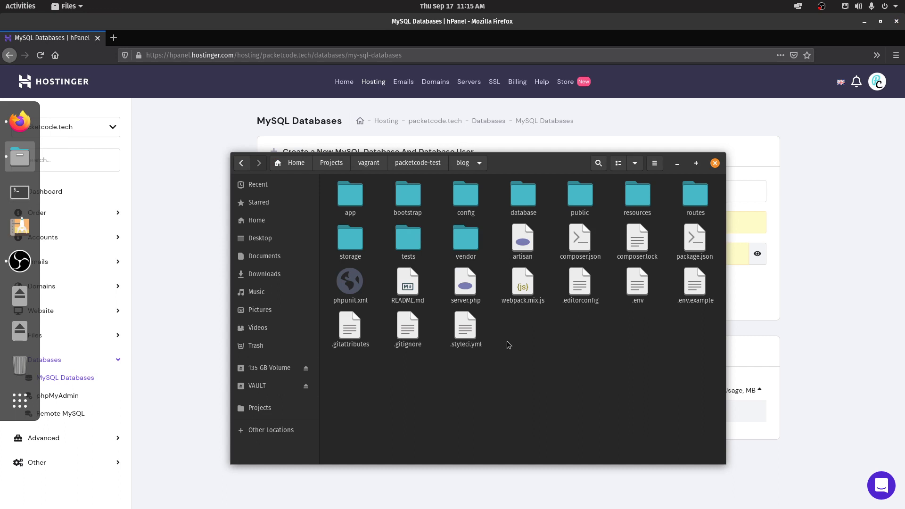
- Select the blog project's files and folders, then switch to FileZilla through the 'file' app search
drag(645, 373, 331, 205)
drag(724, 370, 489, 408)
key(super)
text(file)
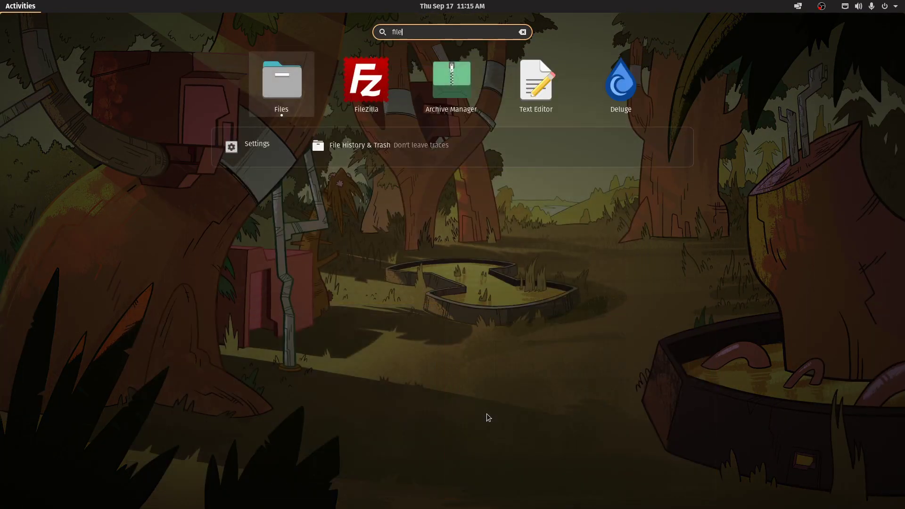
key(Right)
key(Return)
- Open the FTP Accounts page, copy the FTP username and fill the saved login into the new-account form
click(175, 169)
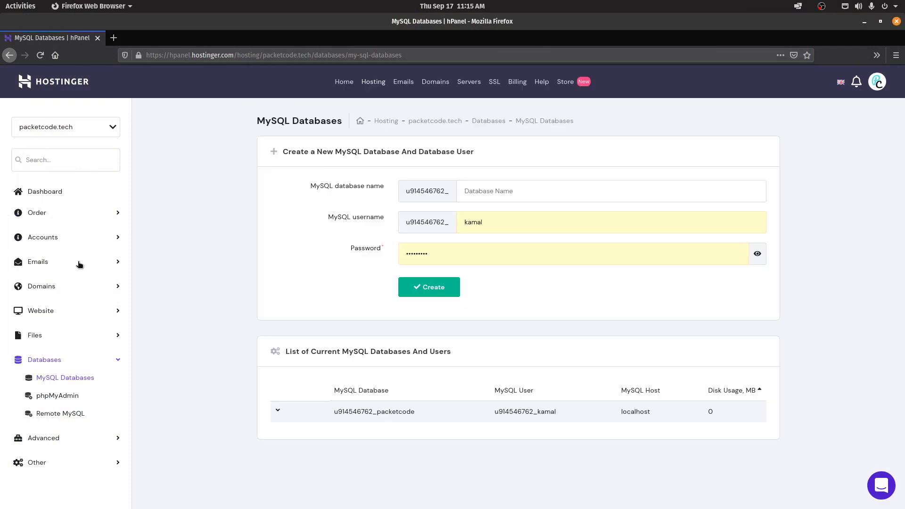
click(47, 340)
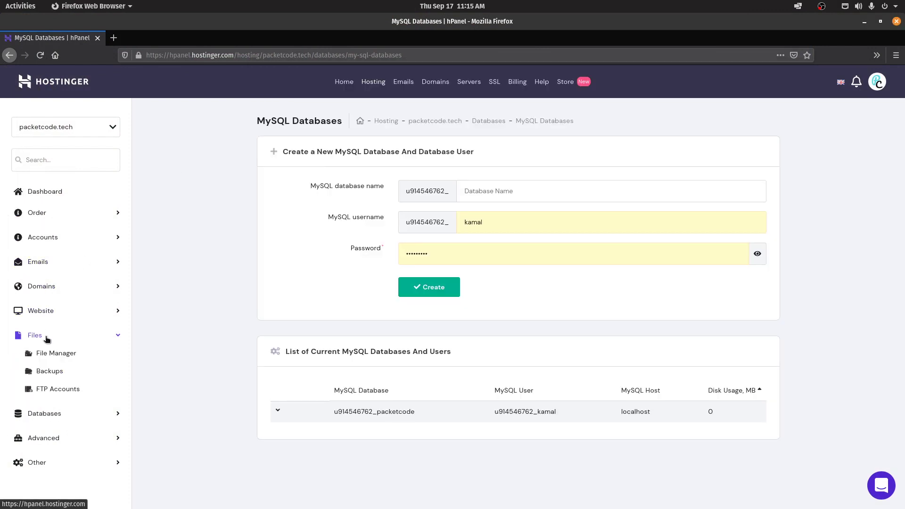
click(53, 388)
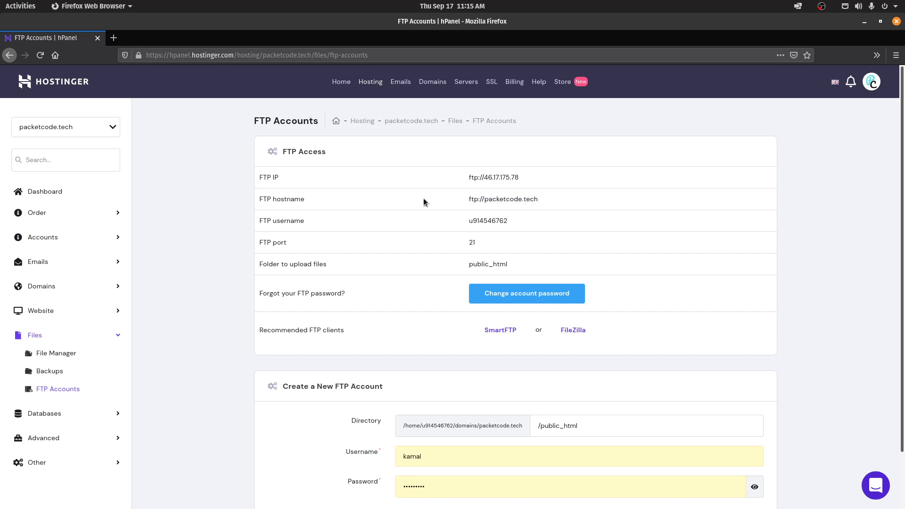
double_click(497, 221)
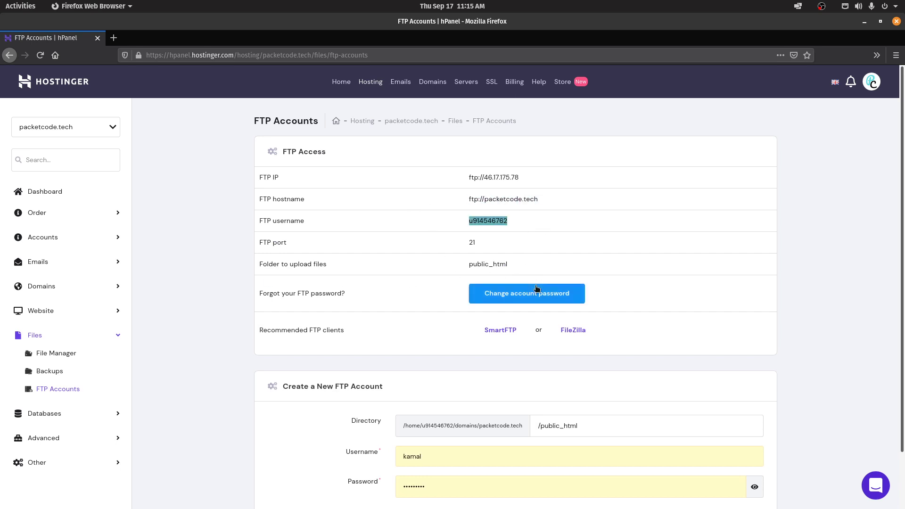
scroll(645, 246, down, 2)
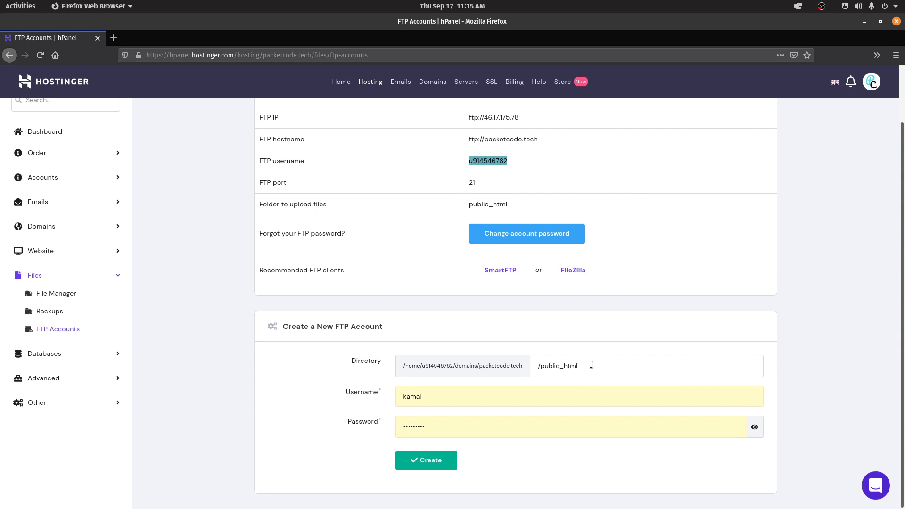
click(486, 400)
click(448, 401)
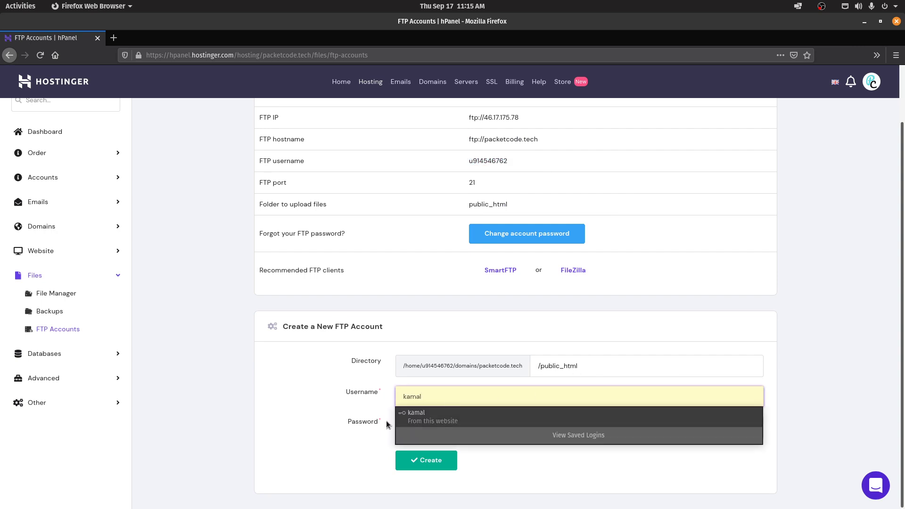
click(415, 416)
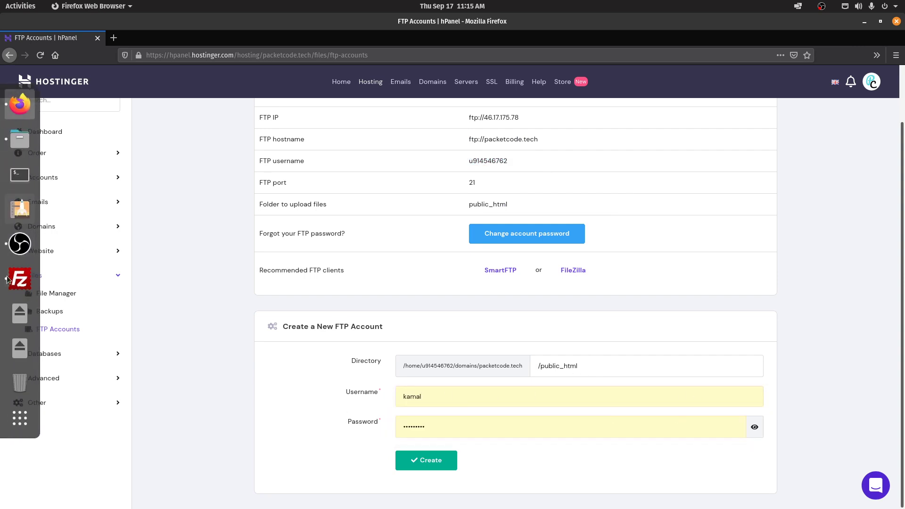
- Check FileZilla's transfer queue against the FTP details, then close FileZilla
click(7, 279)
drag(462, 75, 376, 214)
drag(527, 217, 513, 33)
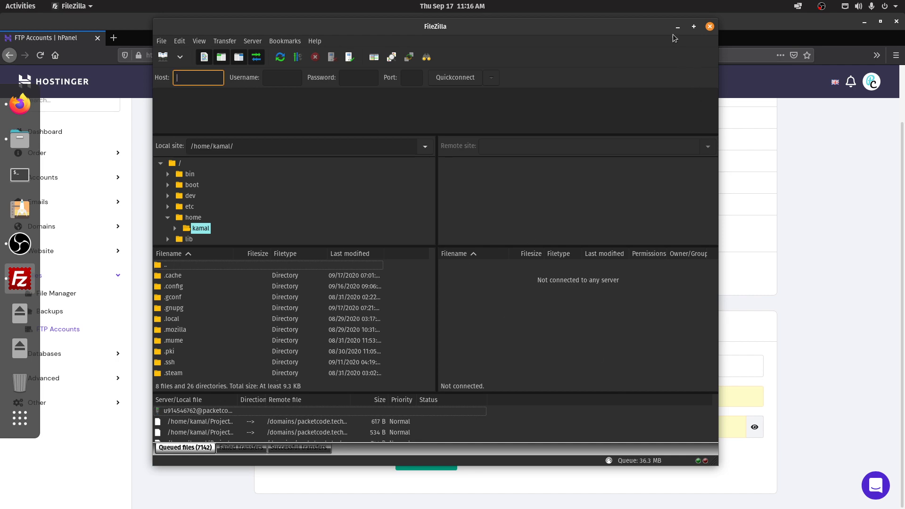
click(709, 27)
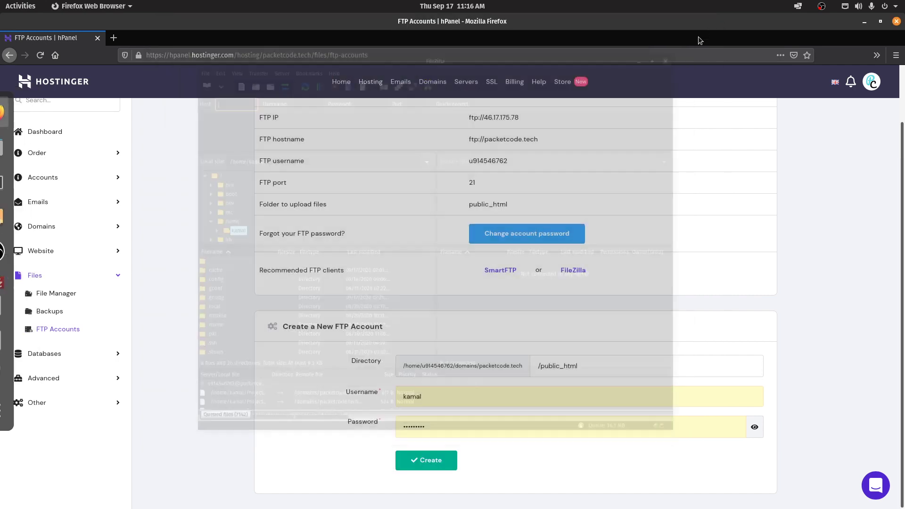
- Open the File Manager at domains/packetcode.tech/public_html
click(57, 294)
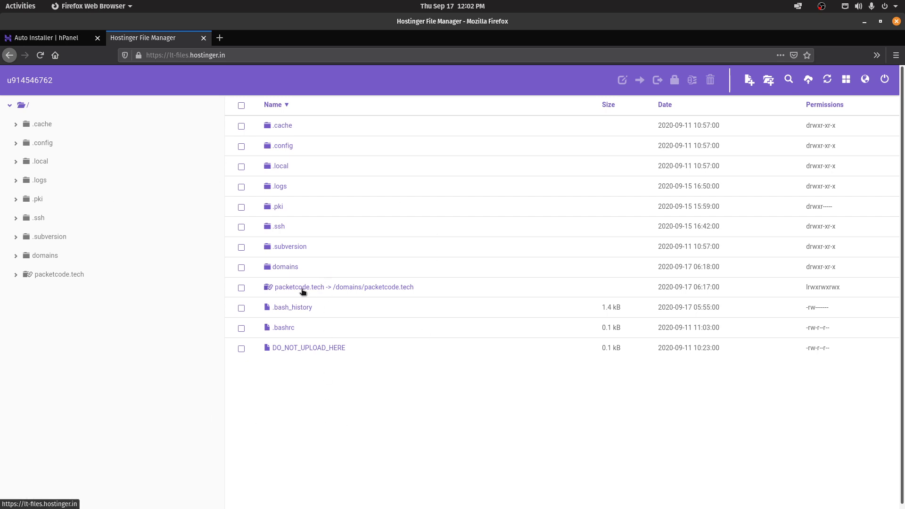
click(285, 268)
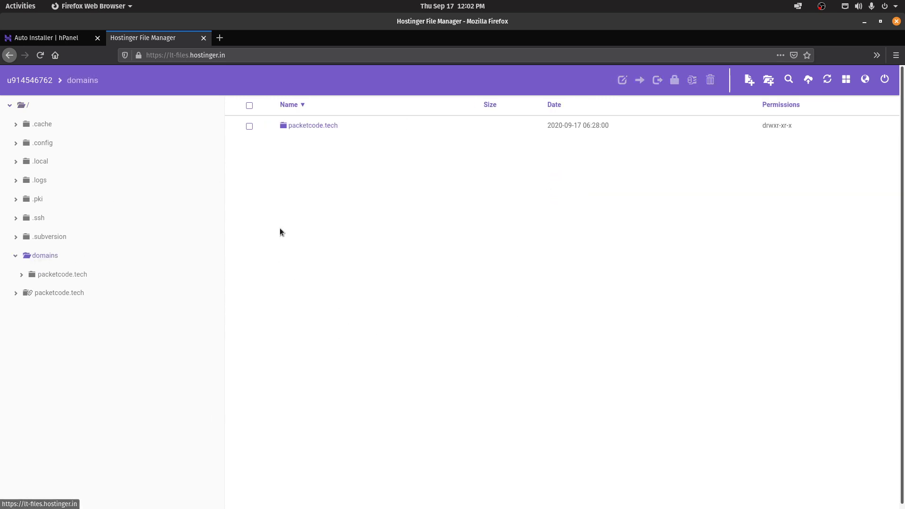
double_click(315, 127)
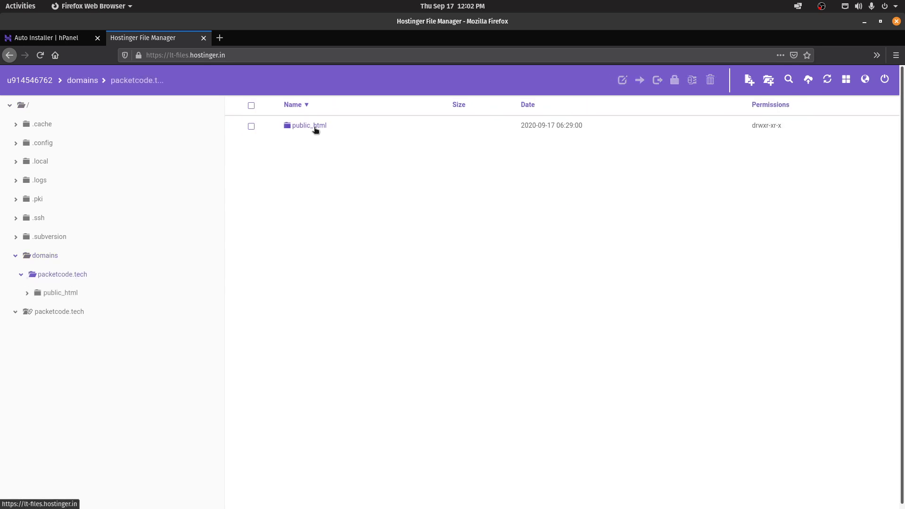
double_click(306, 125)
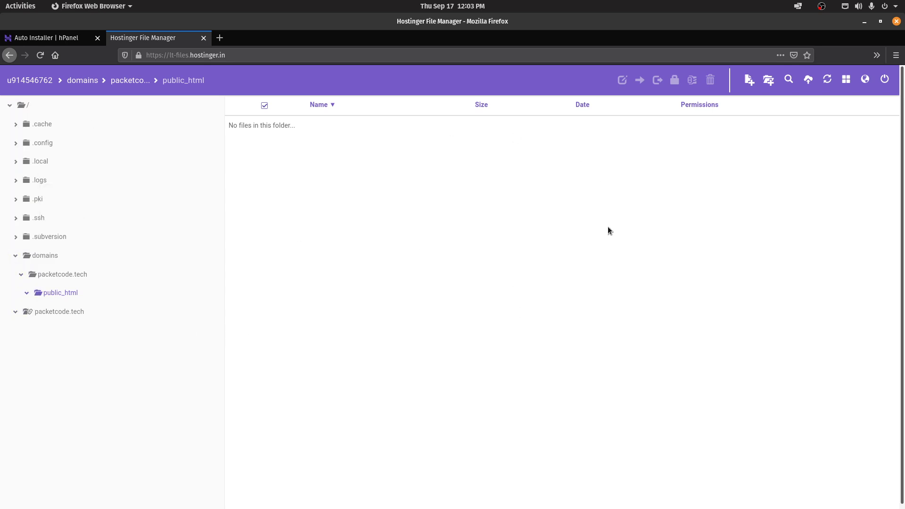
- Upload the five blog/public files, including index.php and .htaccess, to public_html, then return to packetcode.tech
click(20, 156)
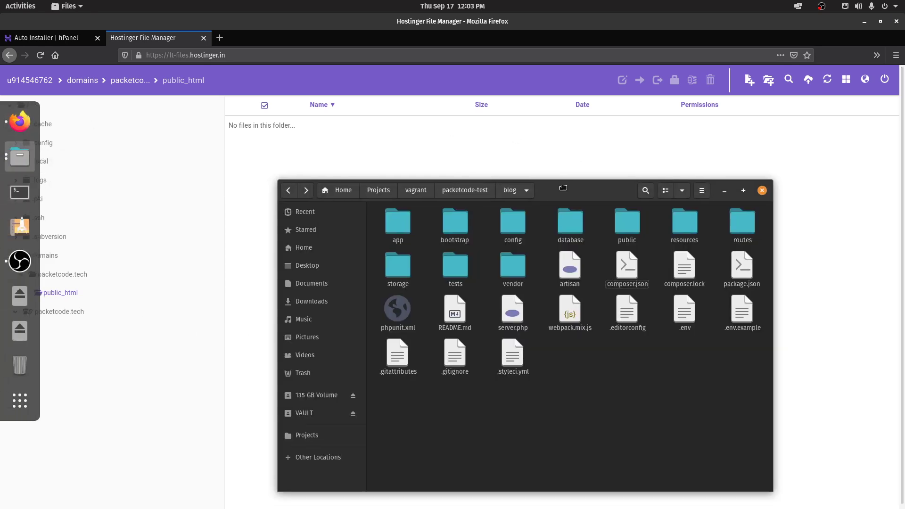
drag(562, 187, 579, 179)
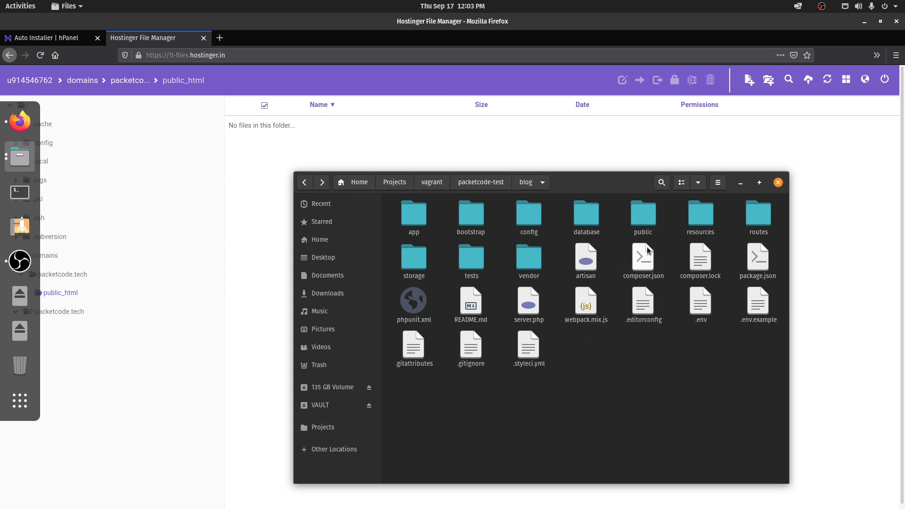
double_click(644, 218)
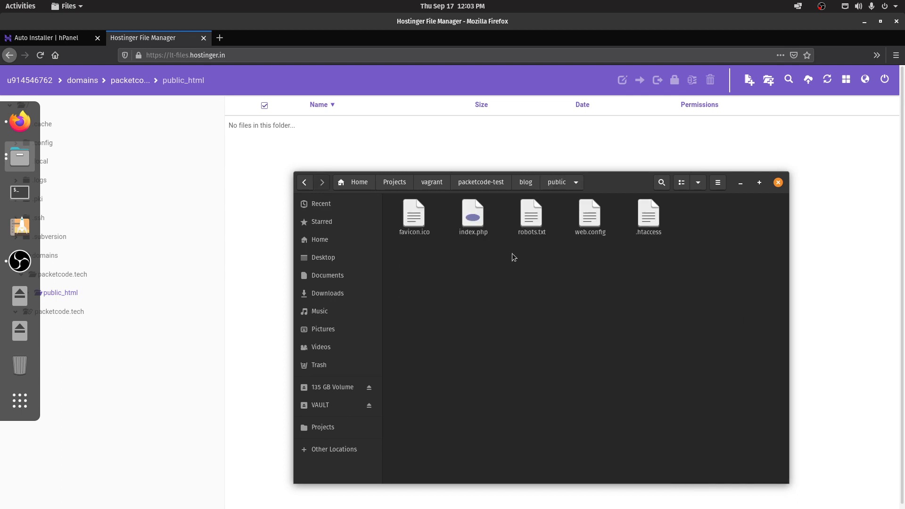
drag(709, 265, 262, 174)
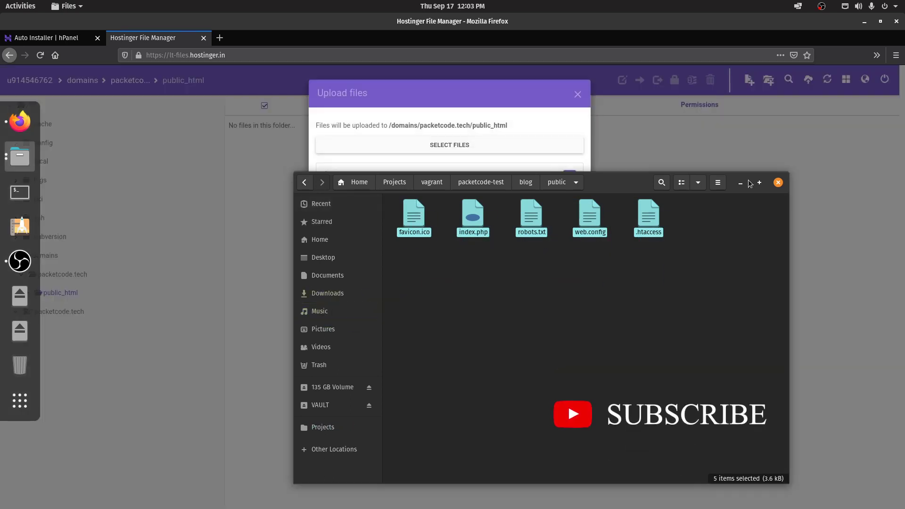
click(705, 211)
click(565, 374)
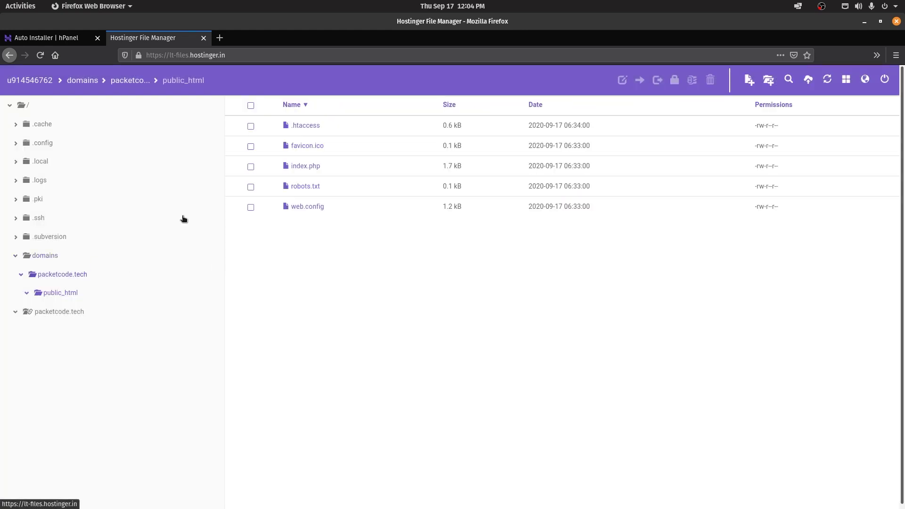
click(137, 81)
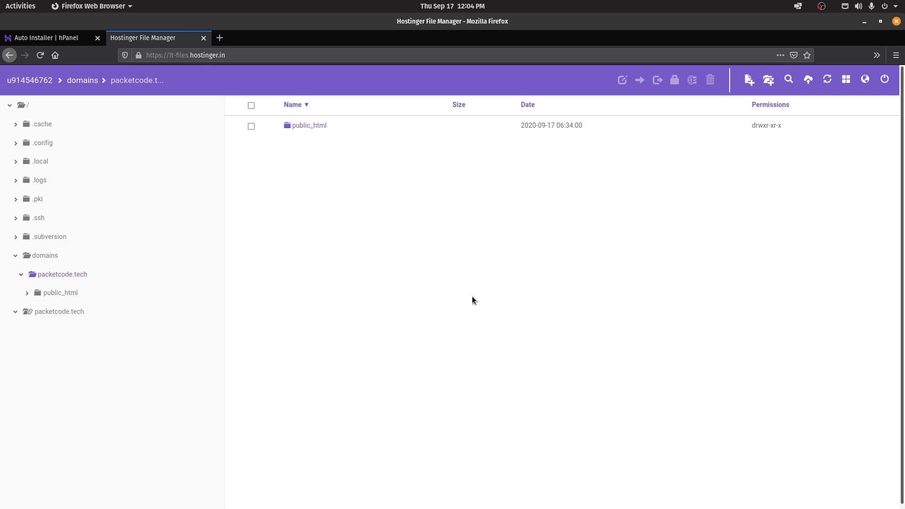
click(768, 80)
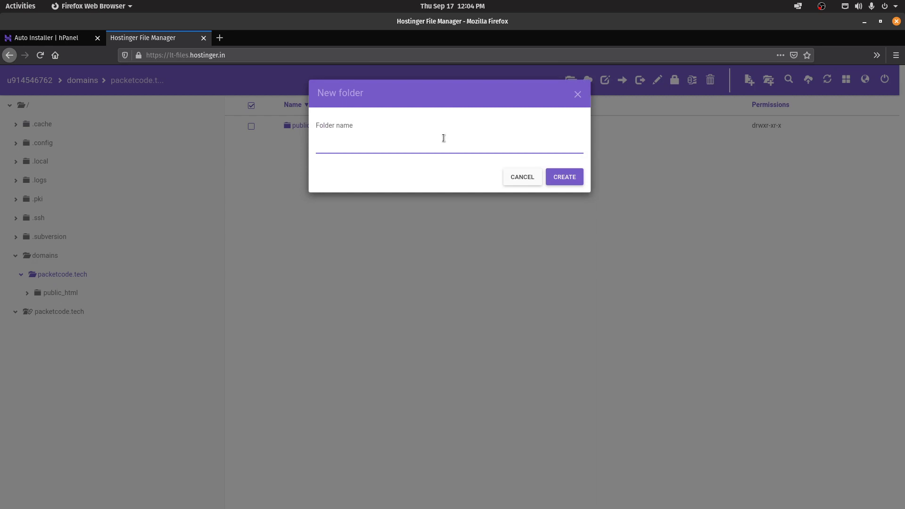
- Create and open a blog folder beside public_html, then return to the local project files
key(Return)
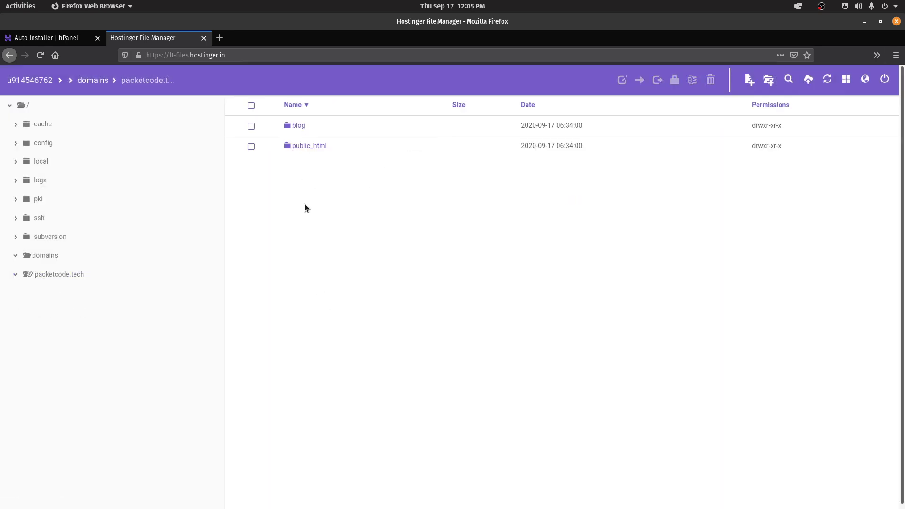
double_click(299, 126)
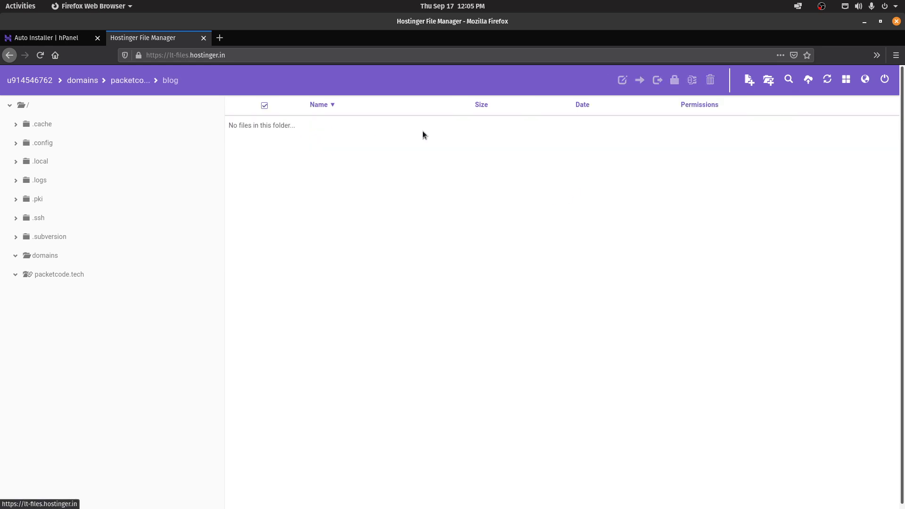
mouse_move(1, 191)
click(20, 157)
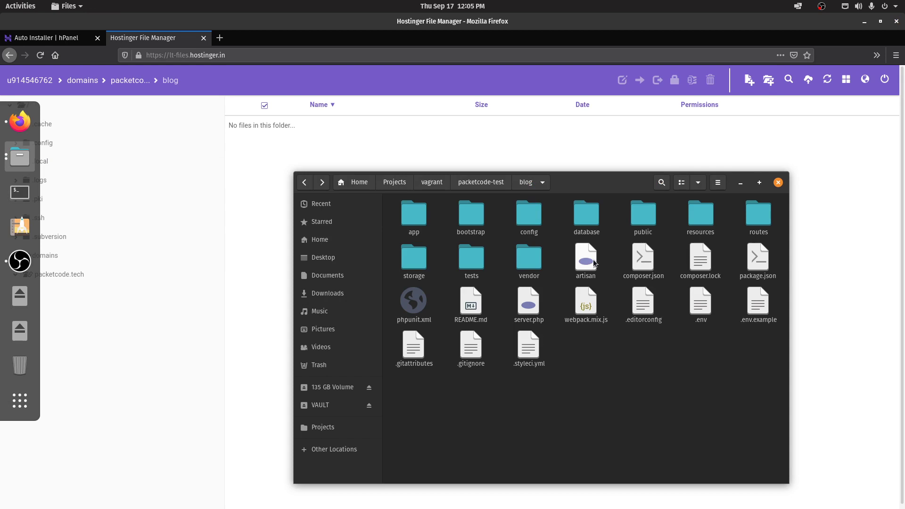
- Compress the entire blog project into blog.zip and drop it onto the server's blog folder
key(ctrl+a)
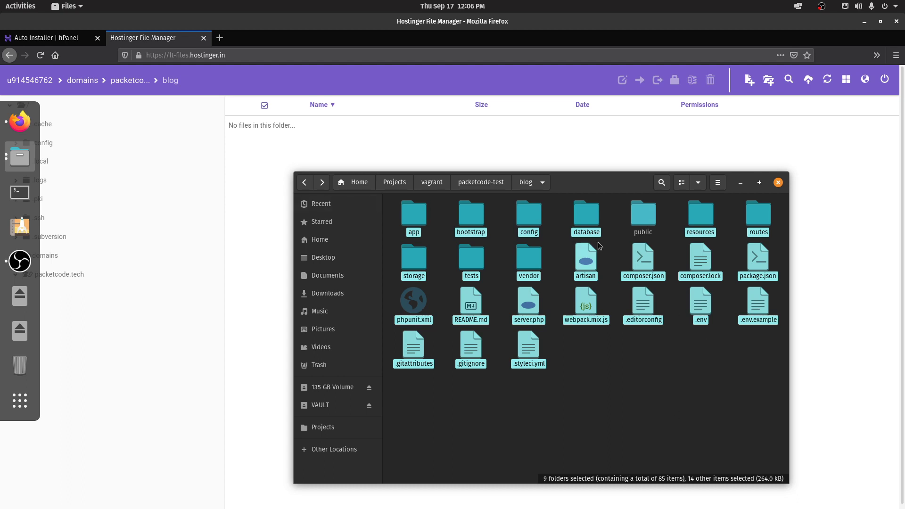
right_click(582, 215)
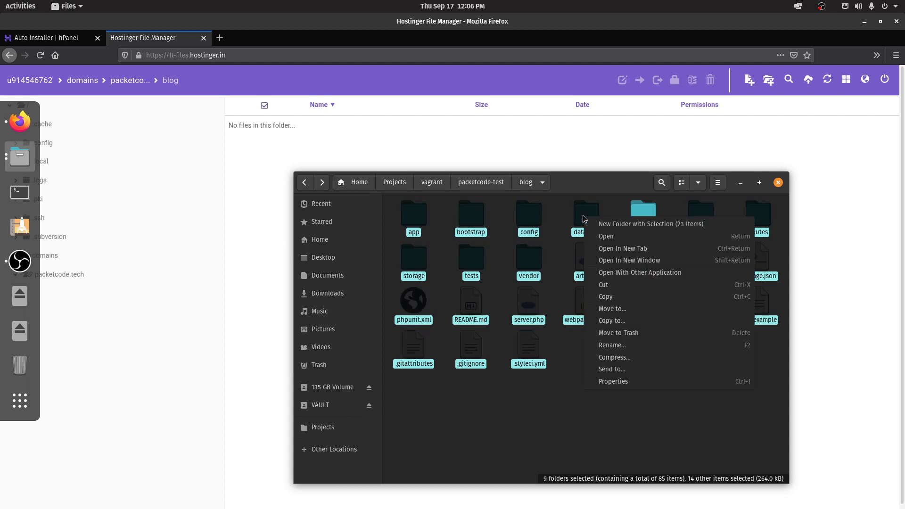
click(615, 360)
text(blog)
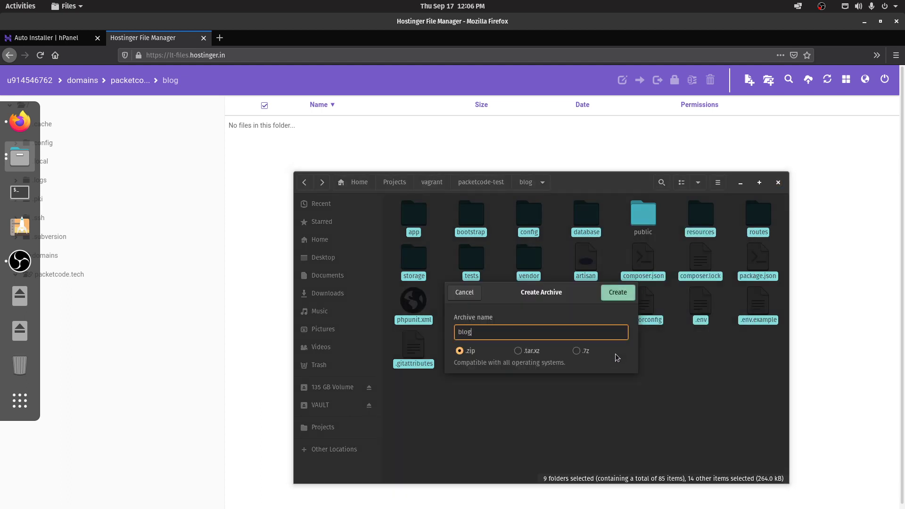
key(Return)
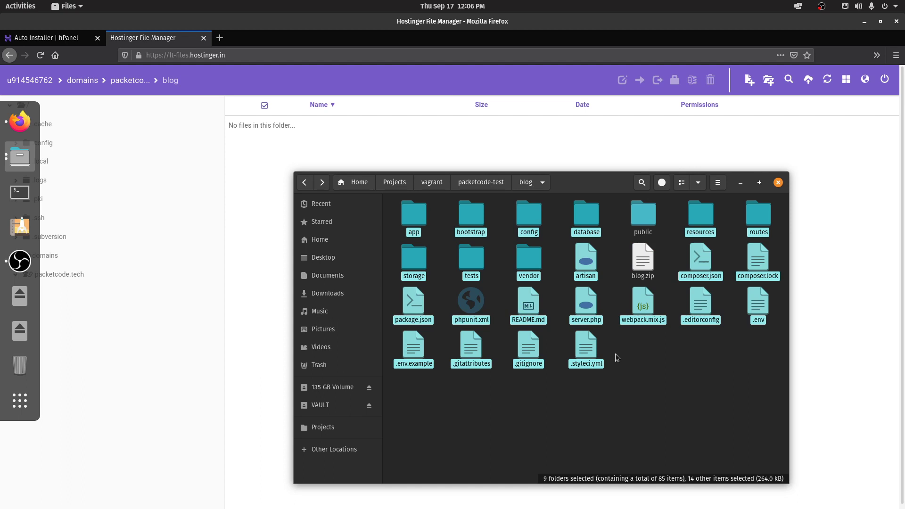
drag(652, 258, 261, 190)
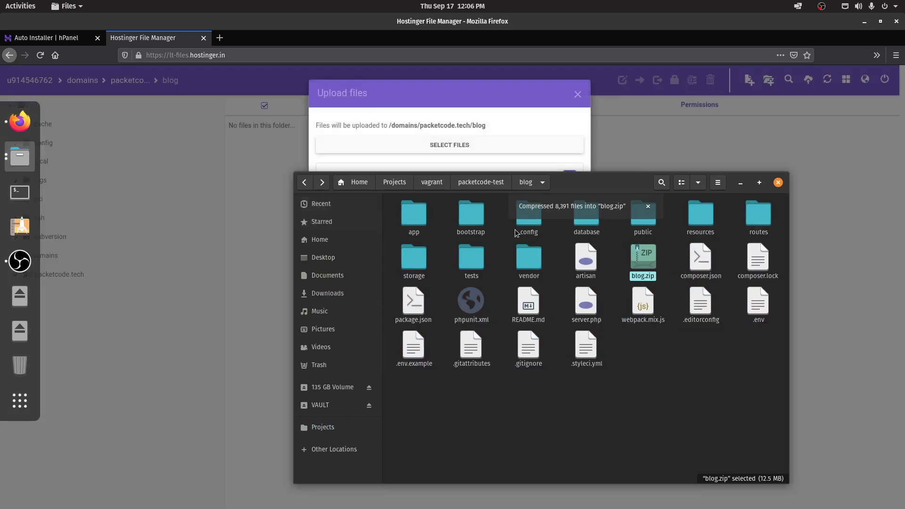
- Upload blog.zip to the blog folder and extract it into '.', the current folder
click(471, 167)
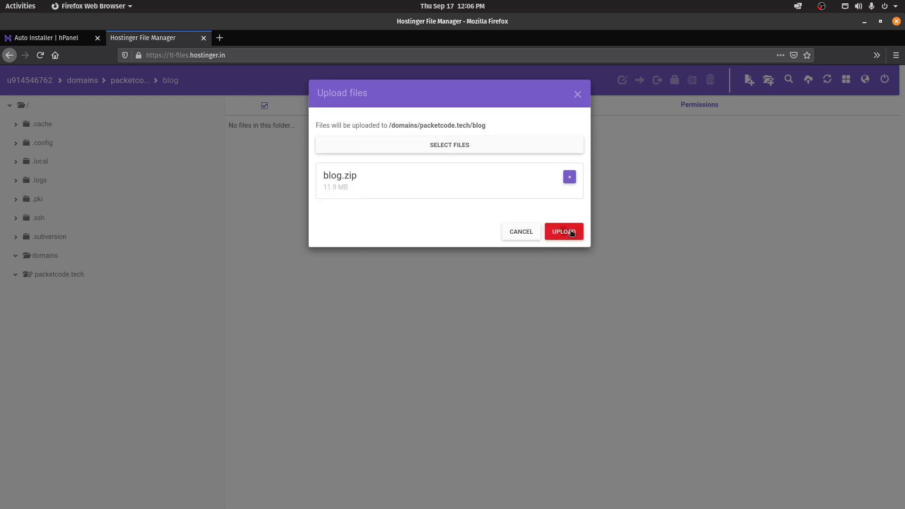
click(571, 233)
right_click(304, 130)
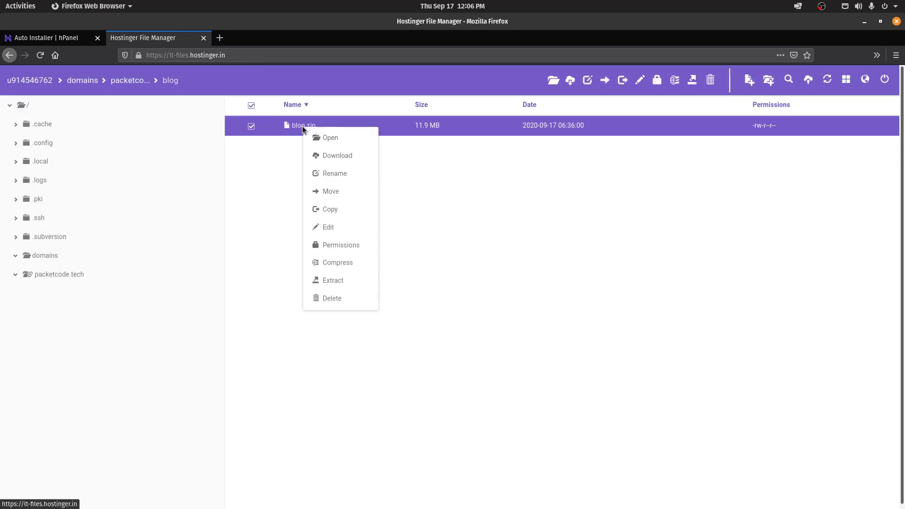
click(337, 281)
double_click(364, 153)
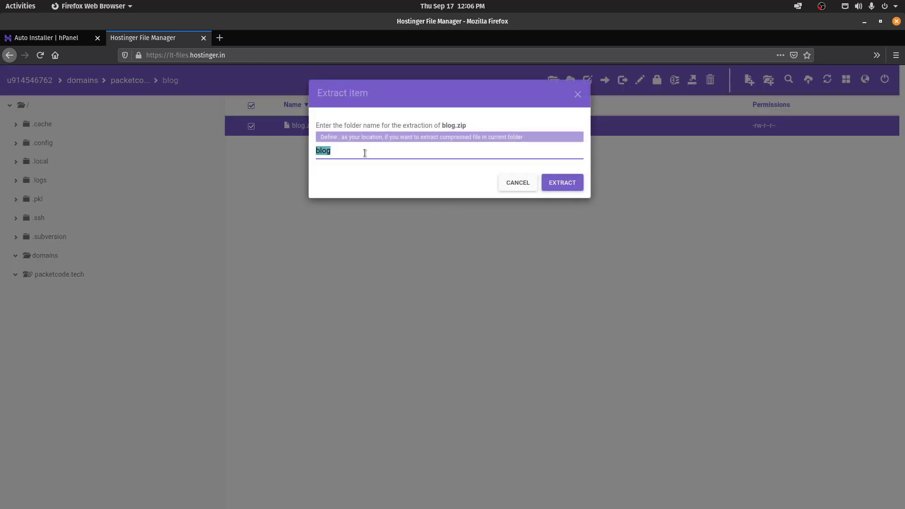
key(BackSpace)
drag(321, 137, 375, 136)
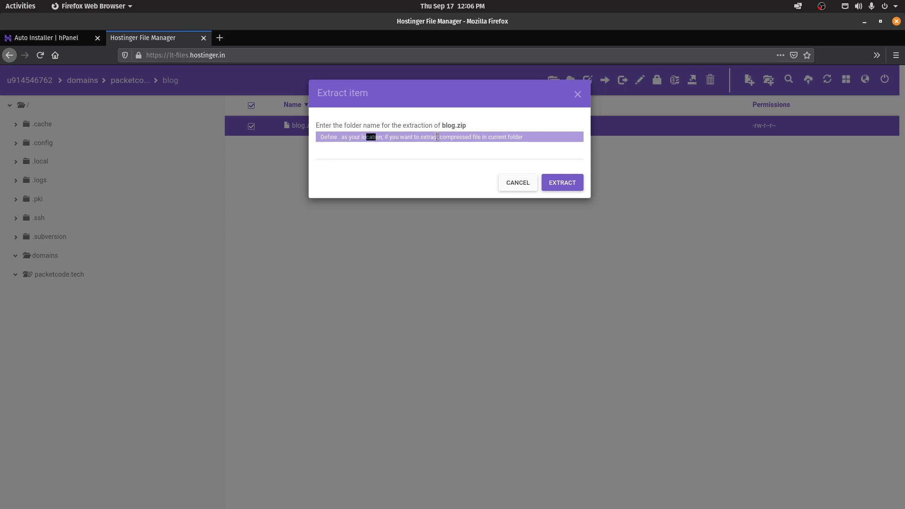
click(443, 149)
click(574, 186)
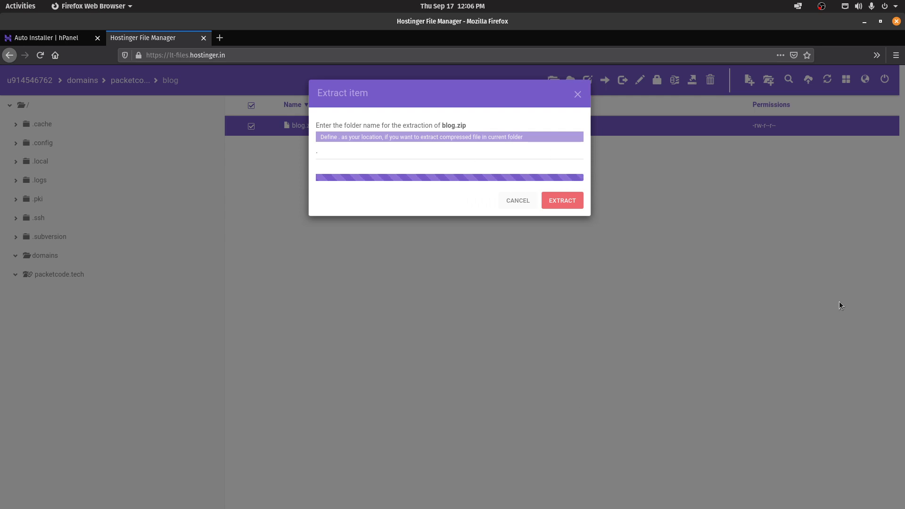
- Open the blog folder's .env file and inspect its DB_DATABASE, DB_USERNAME and DB_PASSWORD values
scroll(554, 267, down, 3)
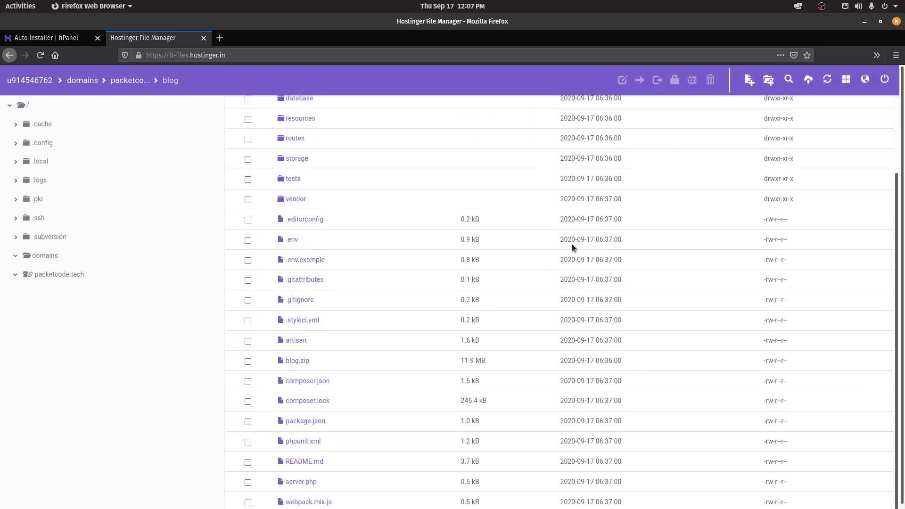
scroll(572, 255, up, 3)
double_click(292, 326)
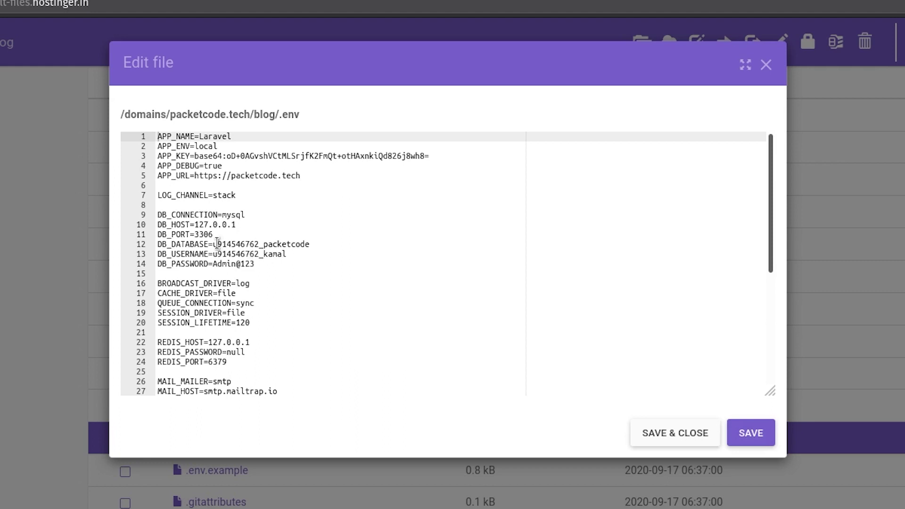
drag(217, 243, 259, 243)
click(217, 254)
drag(213, 264, 272, 264)
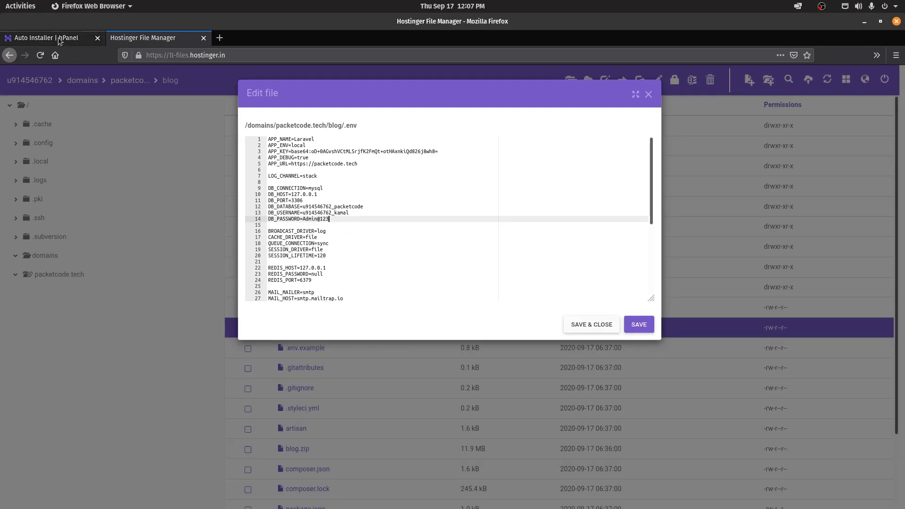
click(60, 42)
scroll(168, 340, down, 3)
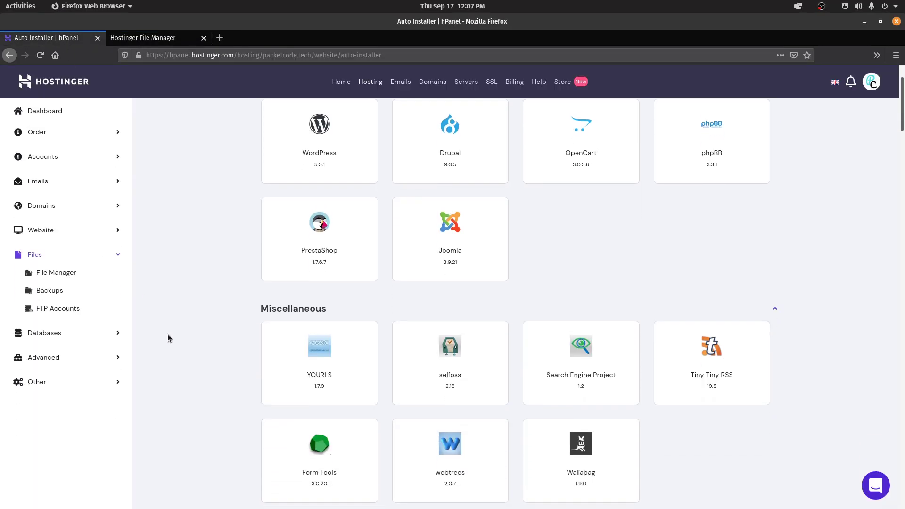
- Find the packetcode database name under MySQL Databases and compare it with the .env DB lines
click(64, 332)
click(67, 295)
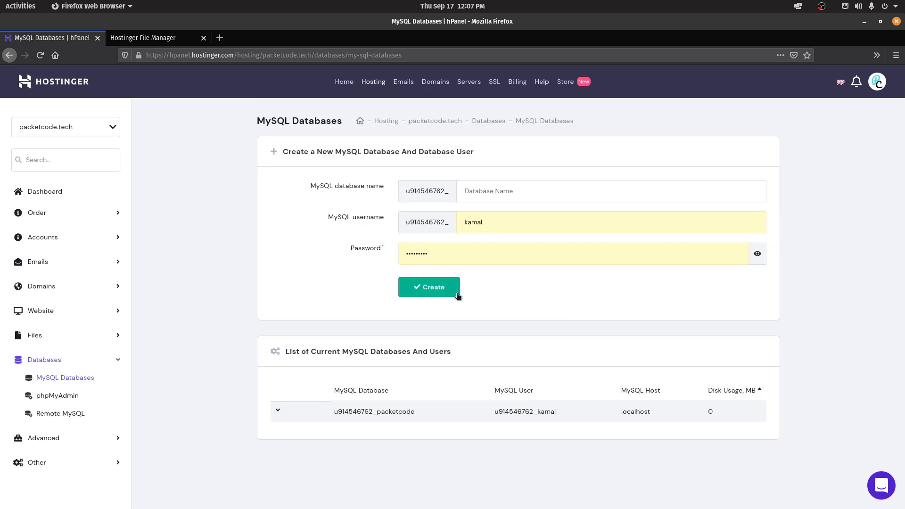
click(277, 410)
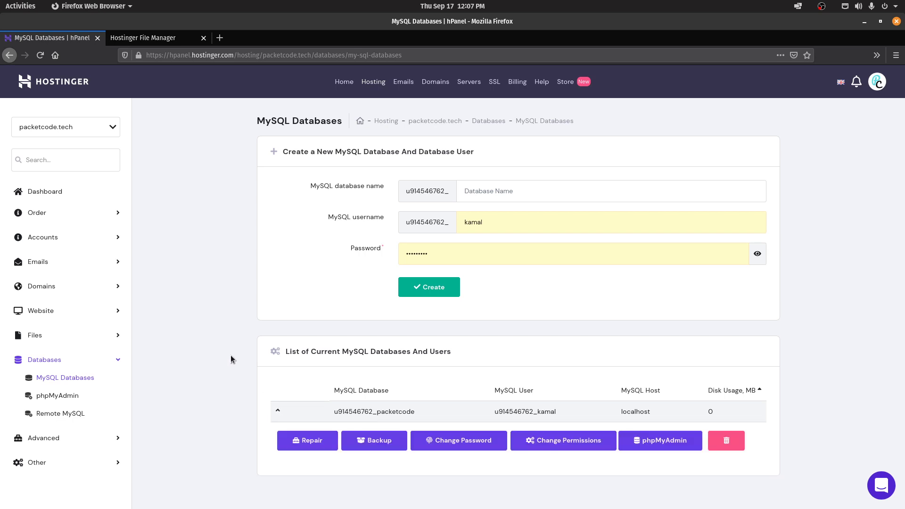
drag(335, 413, 480, 413)
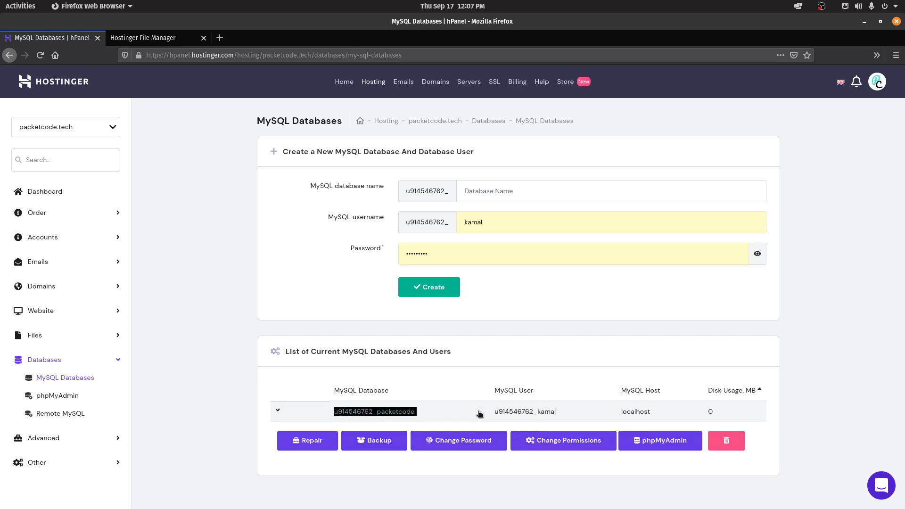
click(573, 419)
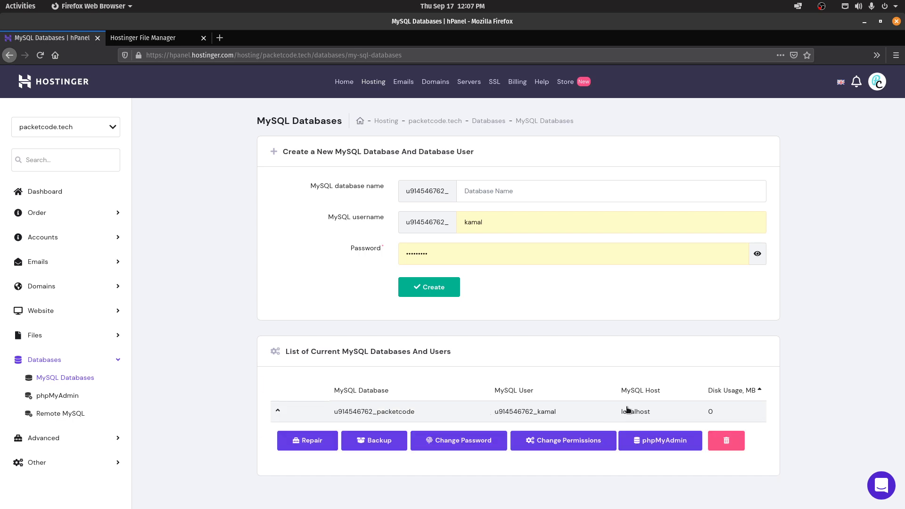
click(160, 38)
drag(335, 219, 301, 206)
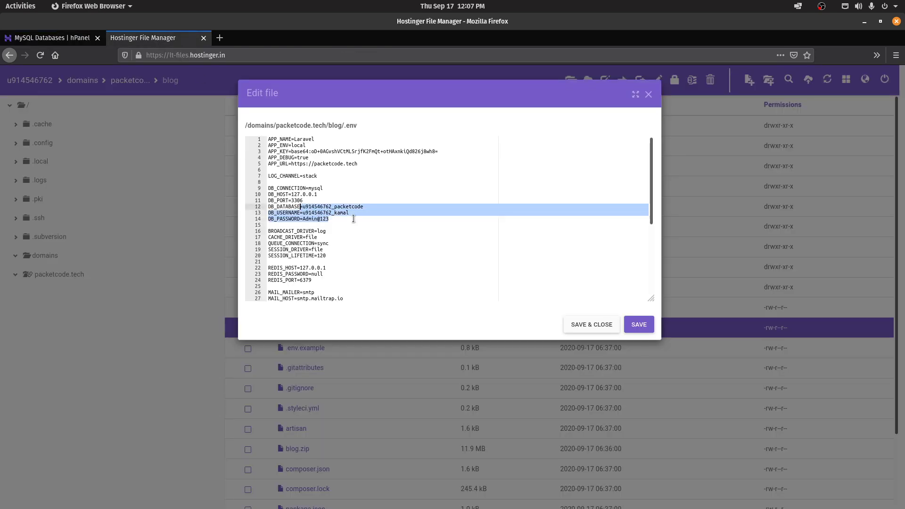
click(353, 219)
drag(291, 164, 368, 162)
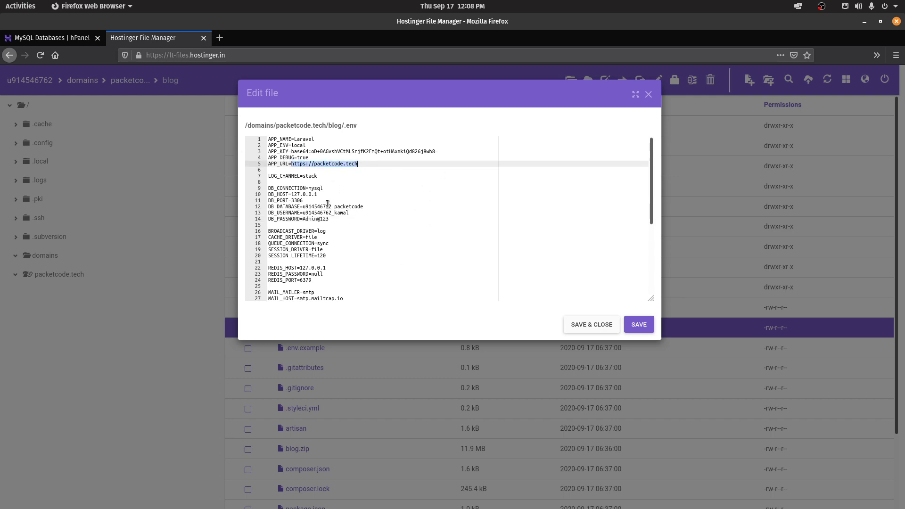
click(592, 325)
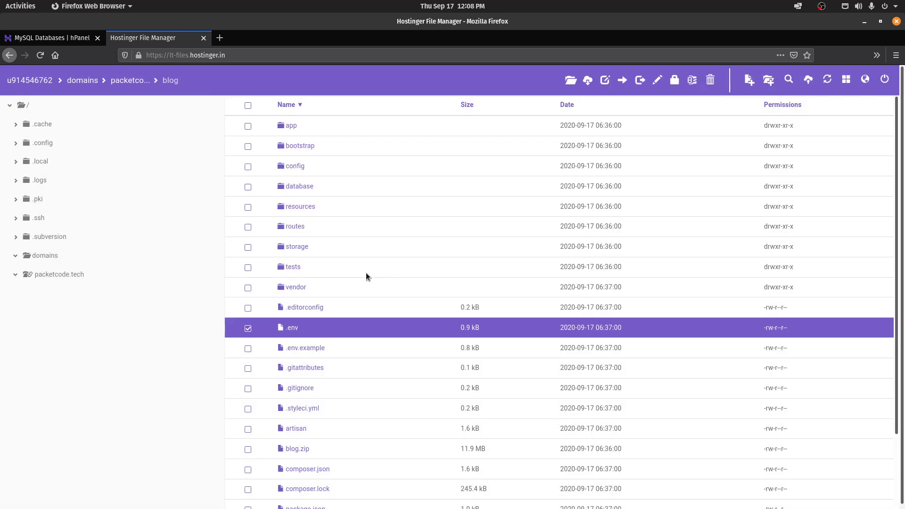
click(135, 81)
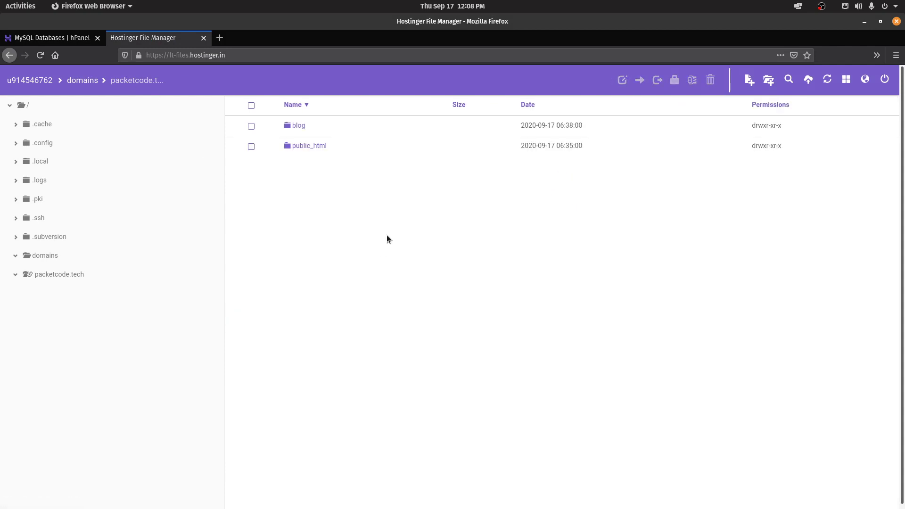
click(310, 146)
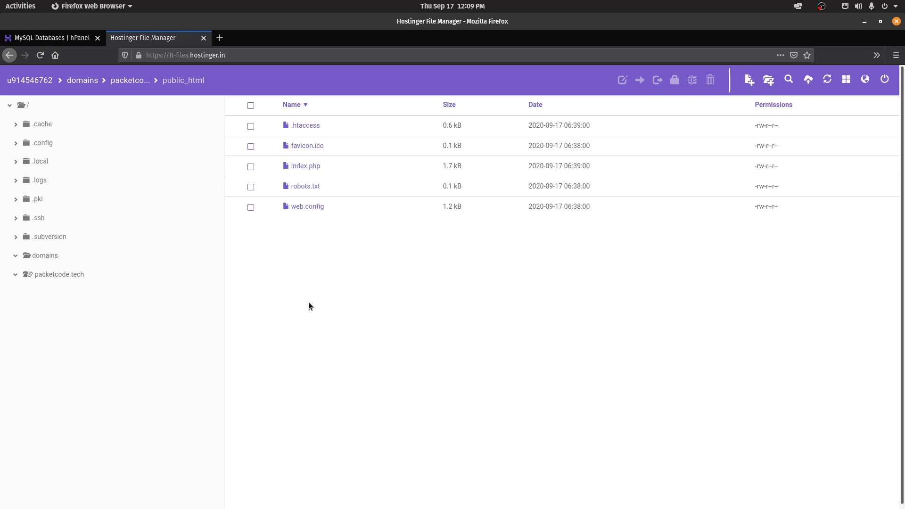
- In index.php, insert blog/ before vendor on line 34 to load ../blog/vendor/autoload.php
double_click(312, 165)
scroll(312, 165, down, 5)
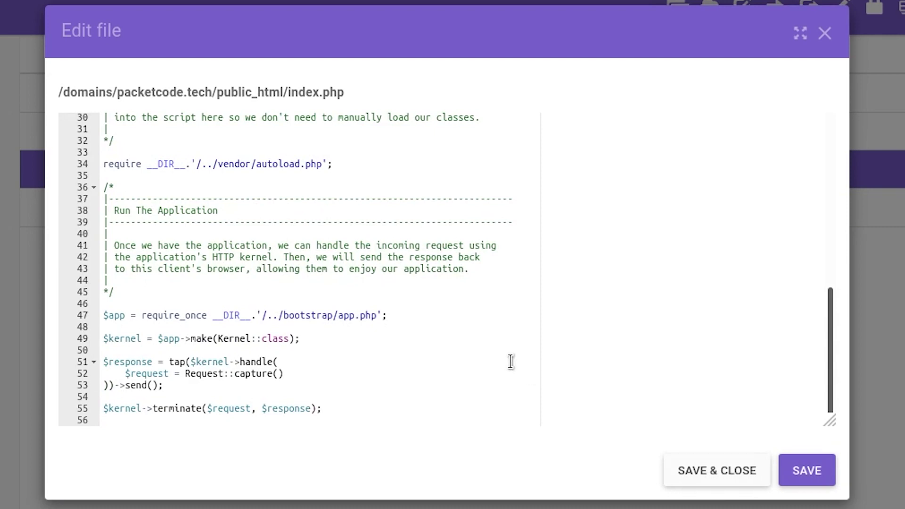
scroll(361, 237, up, 2)
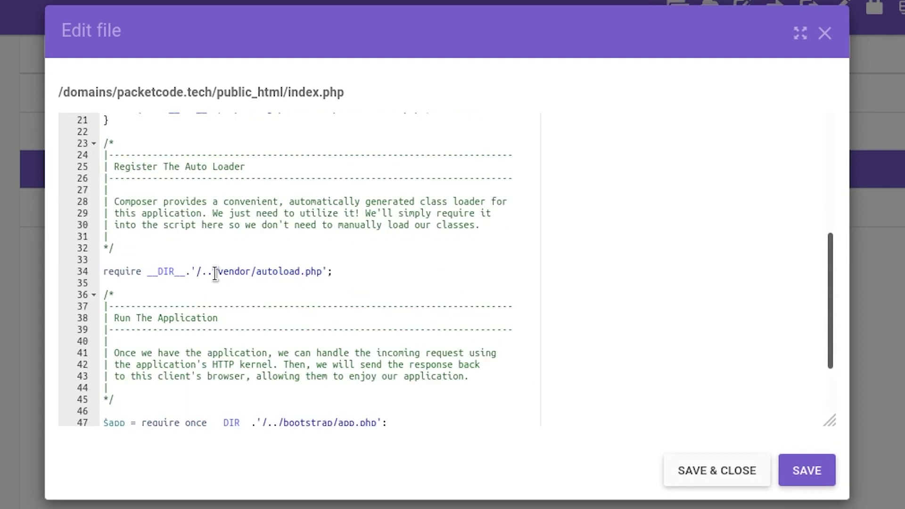
drag(257, 271, 320, 273)
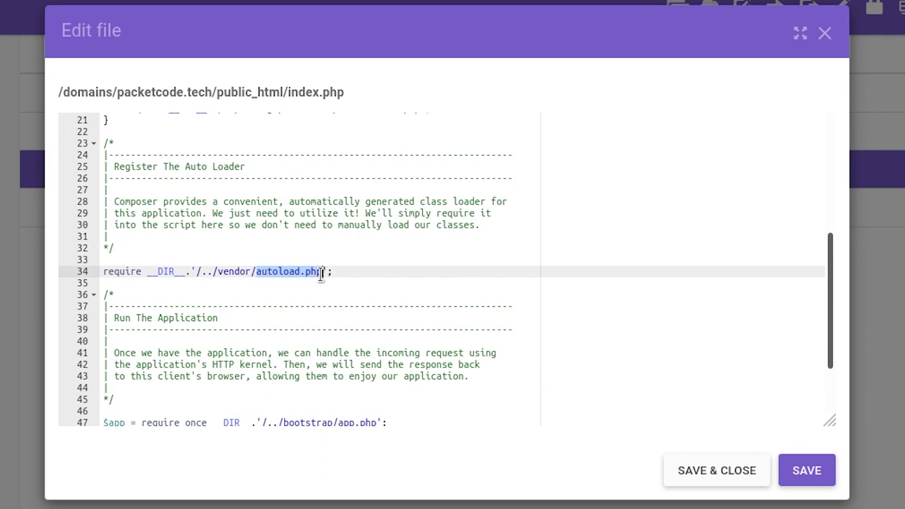
click(228, 271)
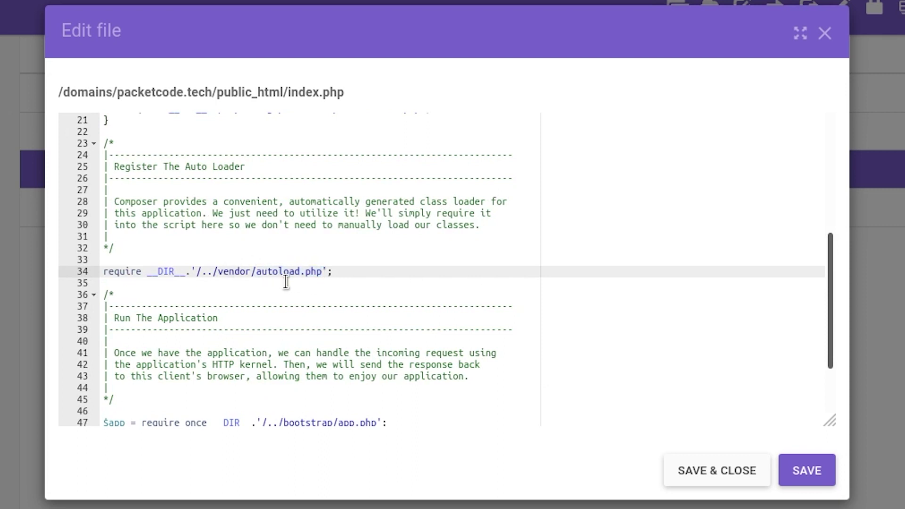
click(223, 271)
drag(211, 273, 261, 272)
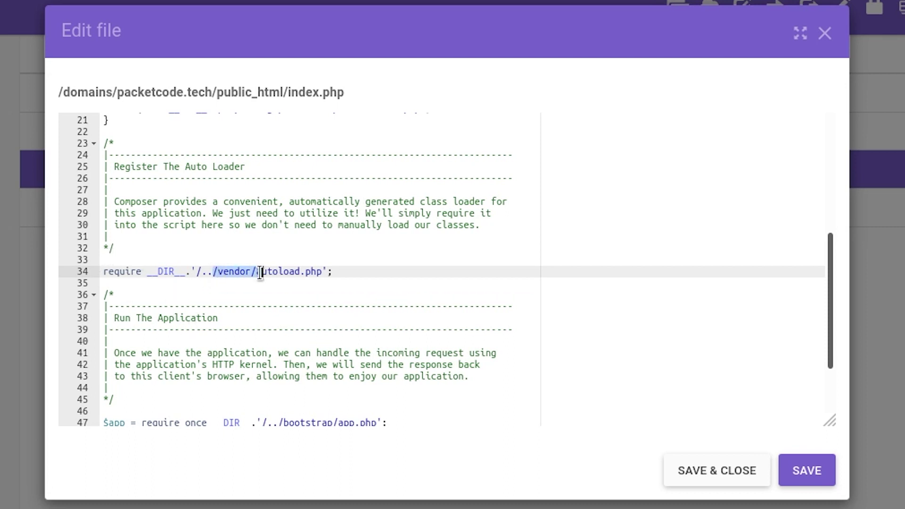
click(226, 271)
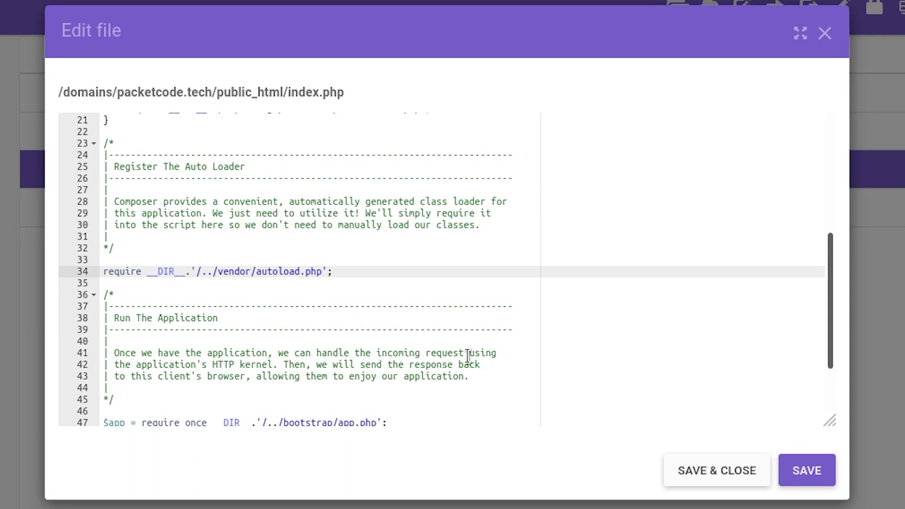
click(243, 296)
drag(218, 271, 250, 271)
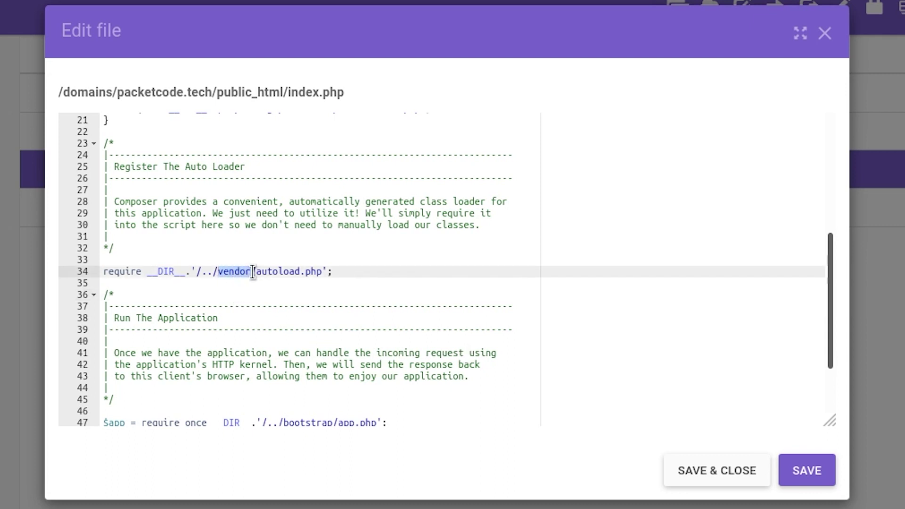
click(272, 292)
drag(231, 273, 251, 274)
click(216, 271)
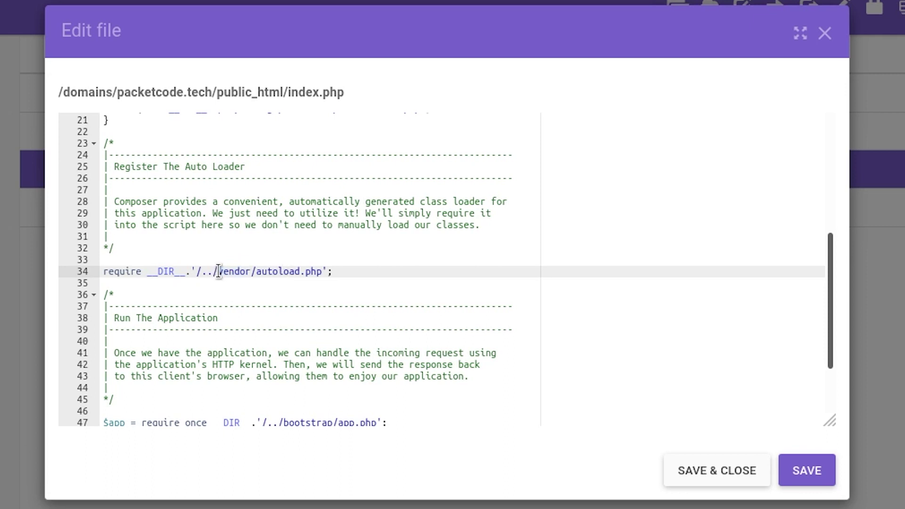
text(blog)
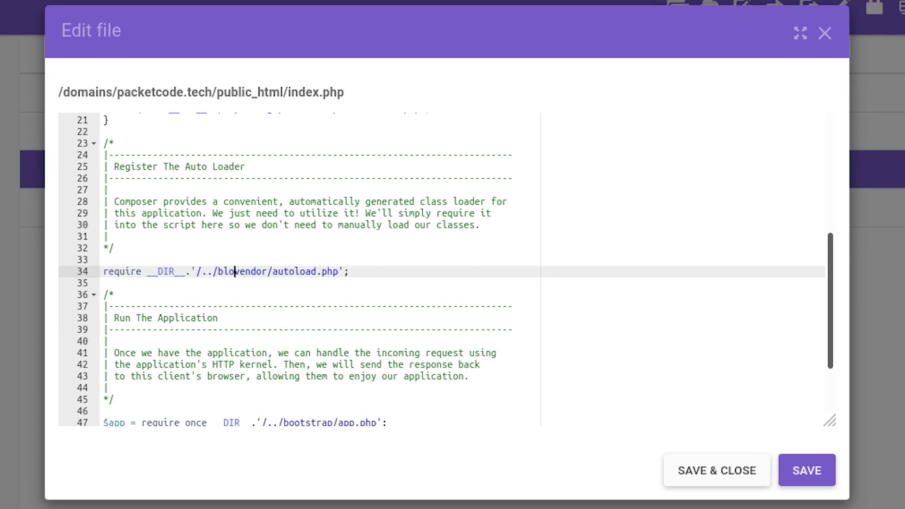
text(/)
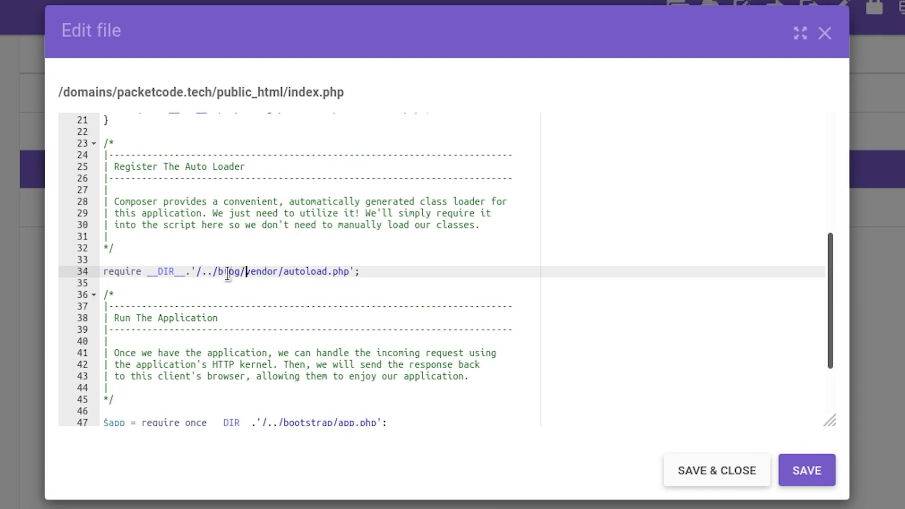
drag(218, 271, 235, 270)
click(257, 273)
- Insert blog/ before bootstrap on line 47 for ../blog/bootstrap/app.php and save index.php
drag(304, 271, 338, 271)
scroll(404, 282, down, 3)
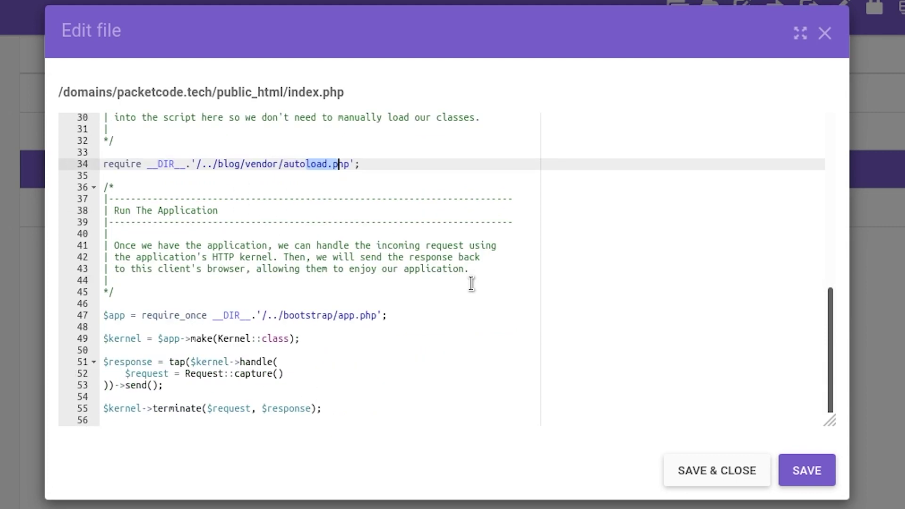
click(284, 315)
text(blog/)
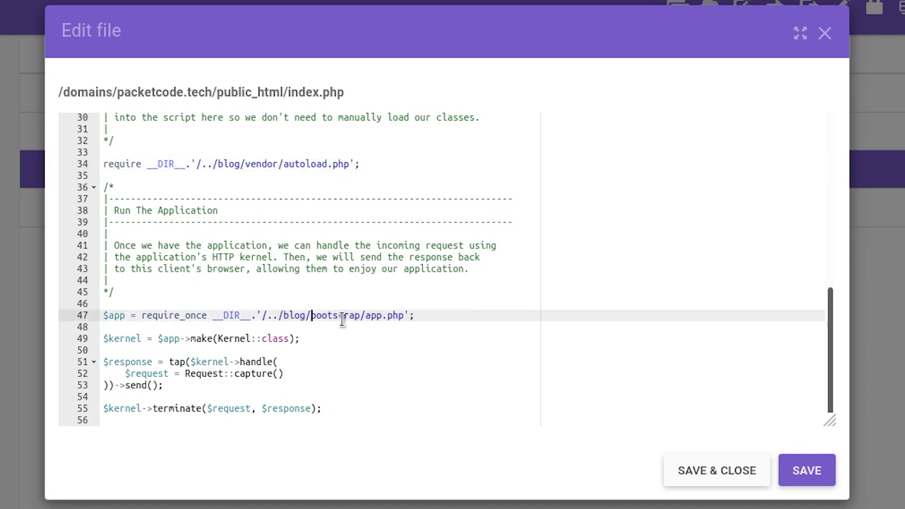
drag(283, 314, 306, 315)
drag(234, 174, 234, 163)
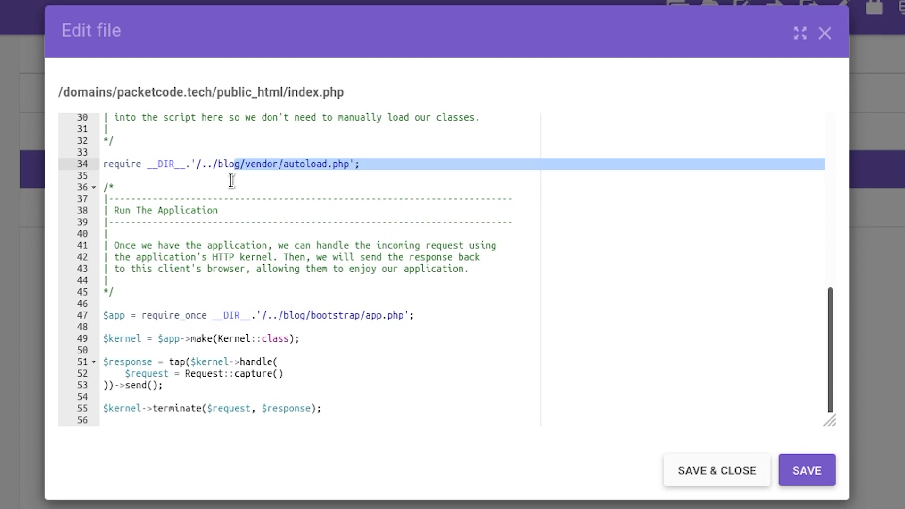
click(229, 163)
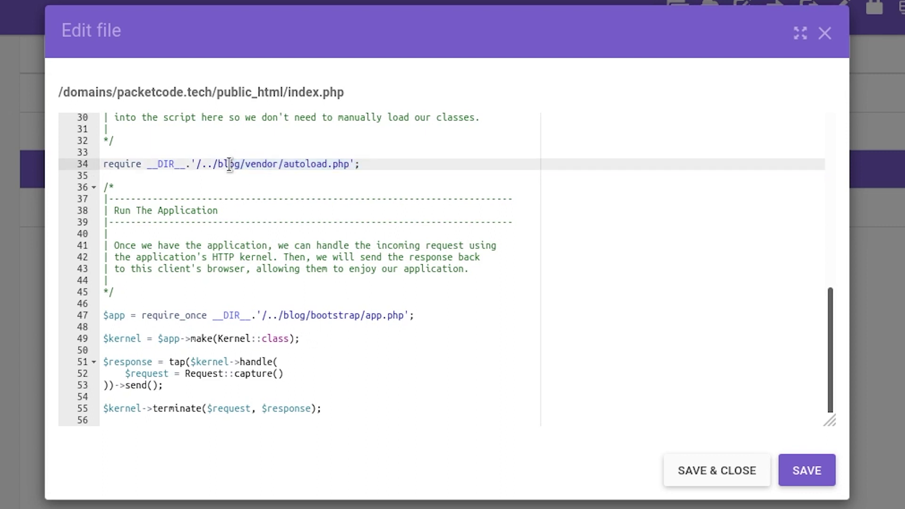
click(296, 315)
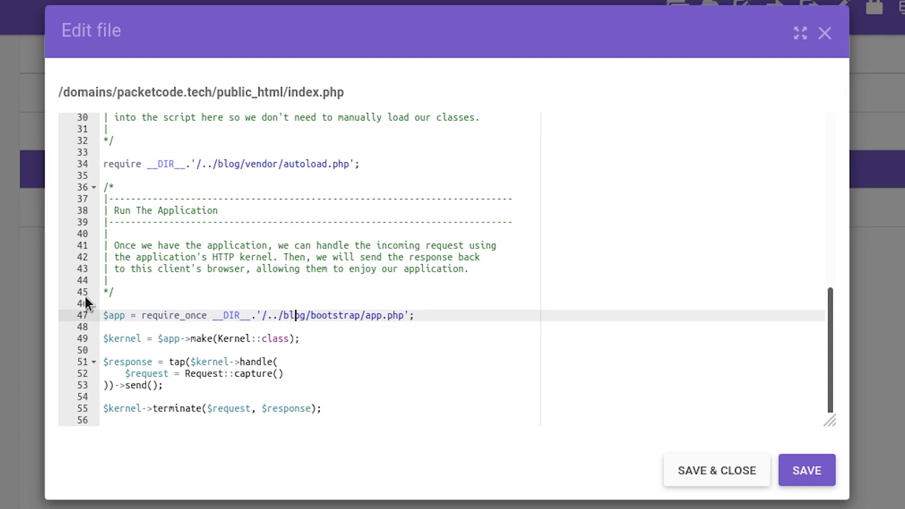
click(705, 473)
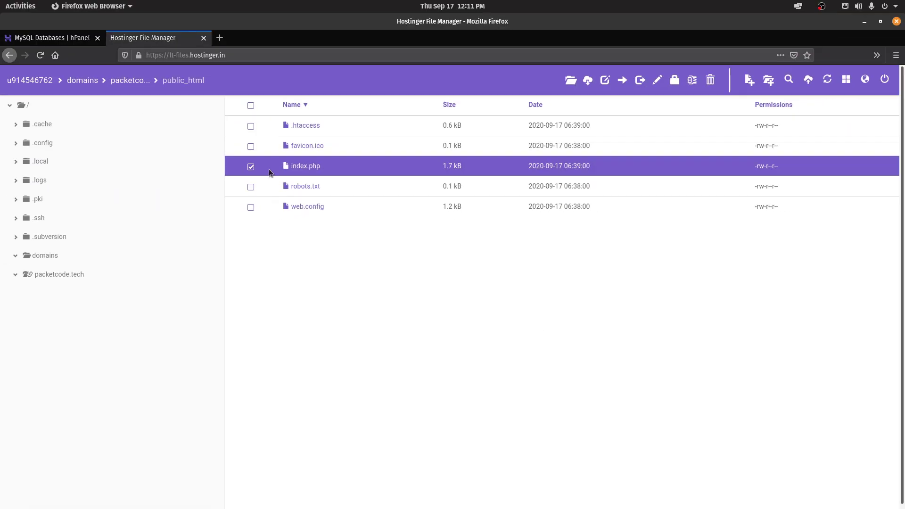
- Load packetcode.tech in a new tab to confirm the Laravel welcome page appears
click(219, 38)
text(packetcode.tech)
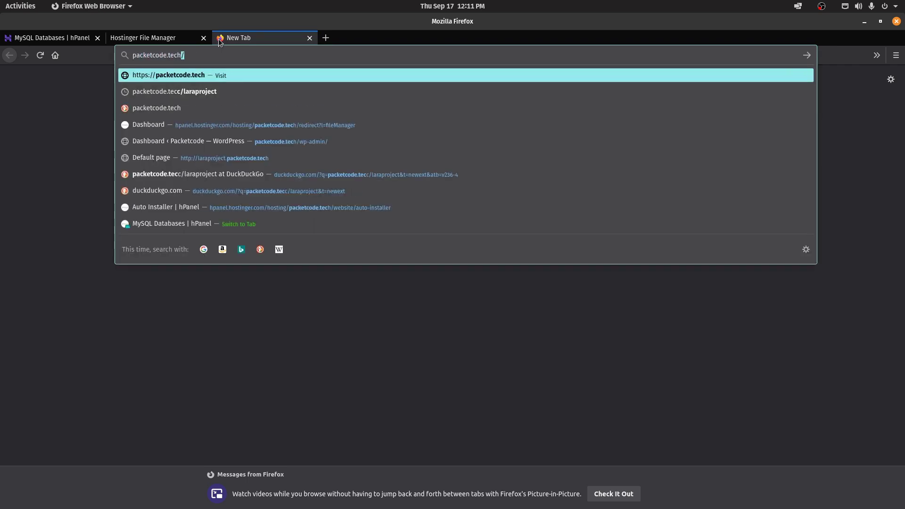
key(Return)
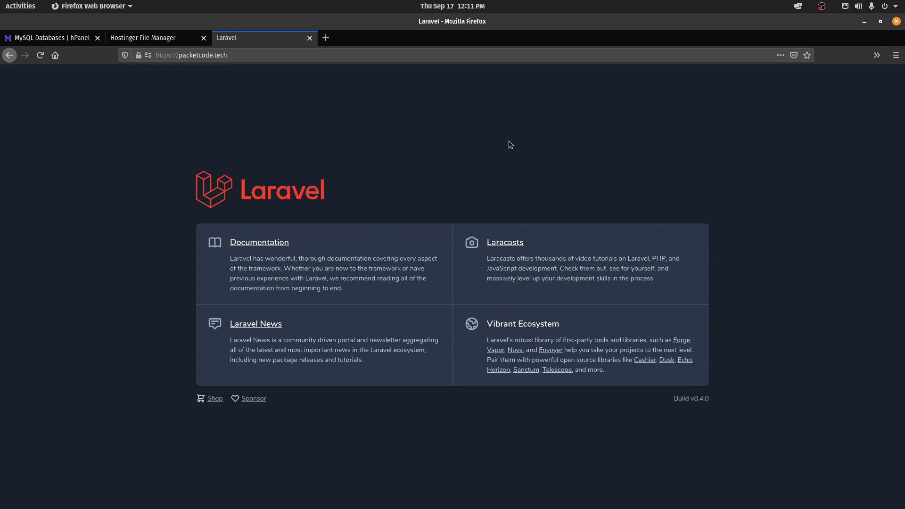
click(143, 38)
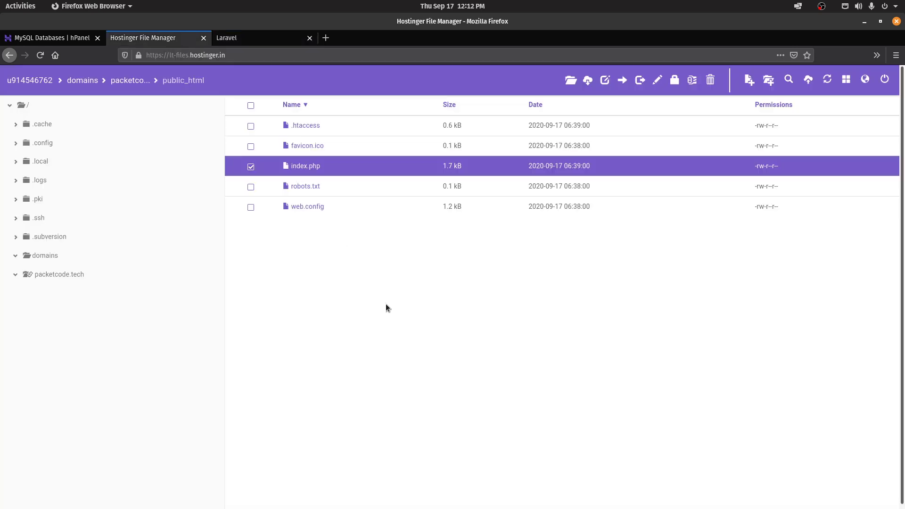
- Switch to the hPanel MySQL Databases page listing the packetcode database
click(58, 38)
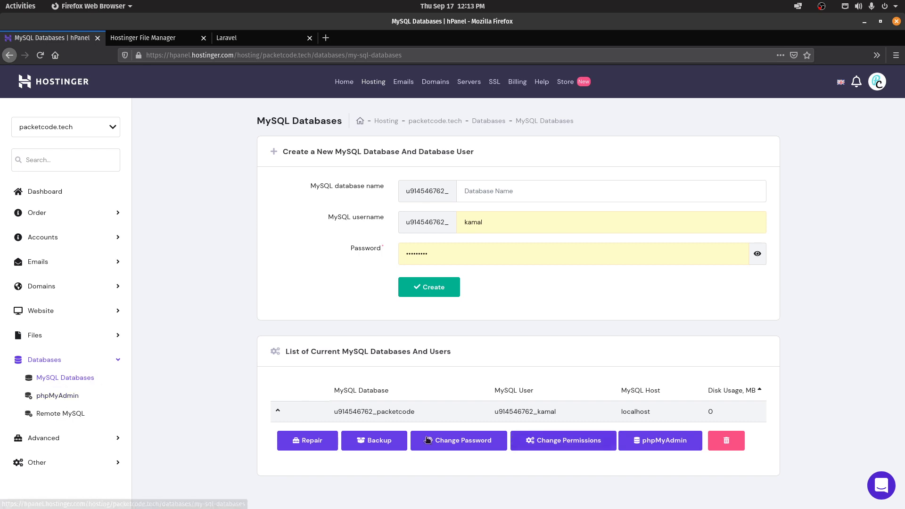
- Open phpMyAdmin on the packetcode database's Import page, then return to hPanel's databases tab
click(655, 440)
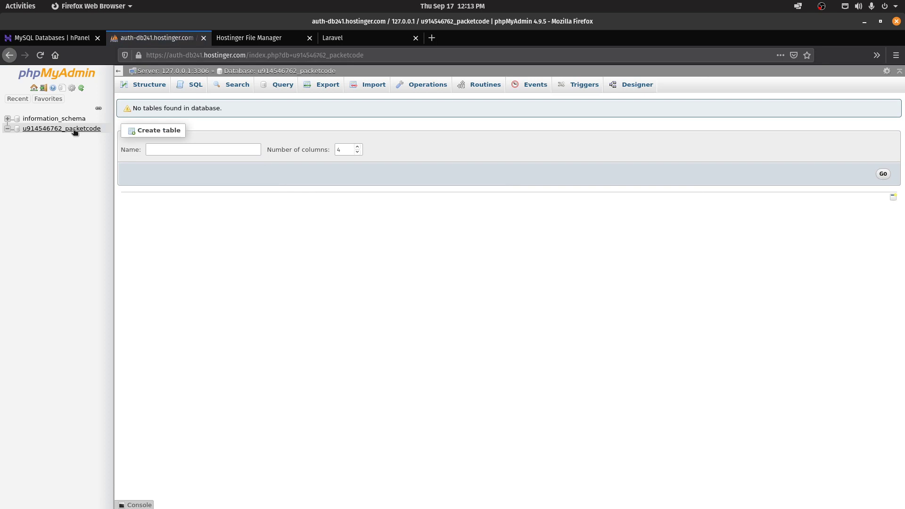
click(74, 132)
click(367, 86)
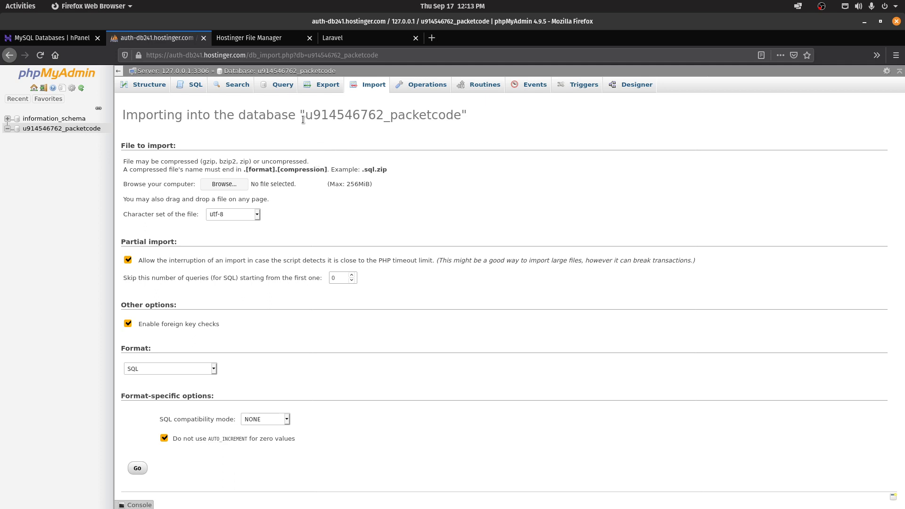
drag(305, 115, 461, 117)
click(452, 174)
drag(305, 115, 470, 117)
click(469, 158)
click(76, 38)
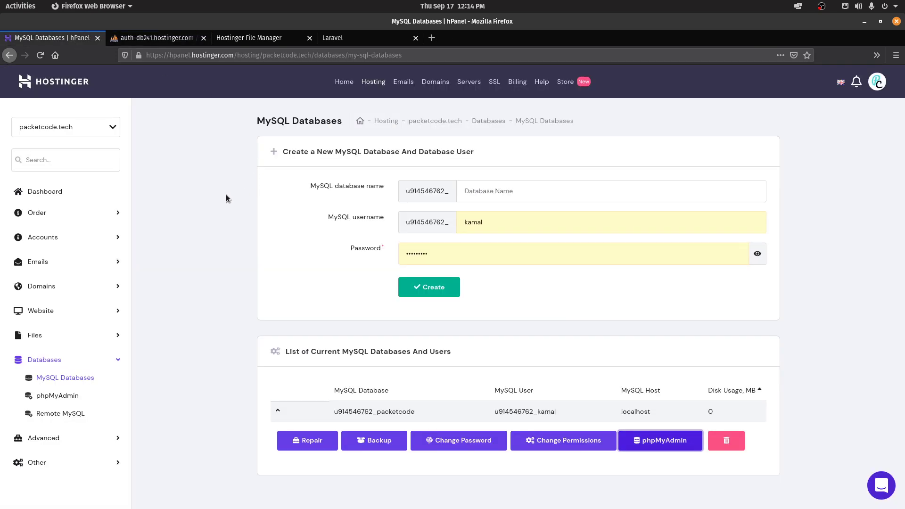
- Go to Advanced > SSH Access, copy the SSH CLI login command, and launch Terminal with Ctrl+Alt+T
click(50, 437)
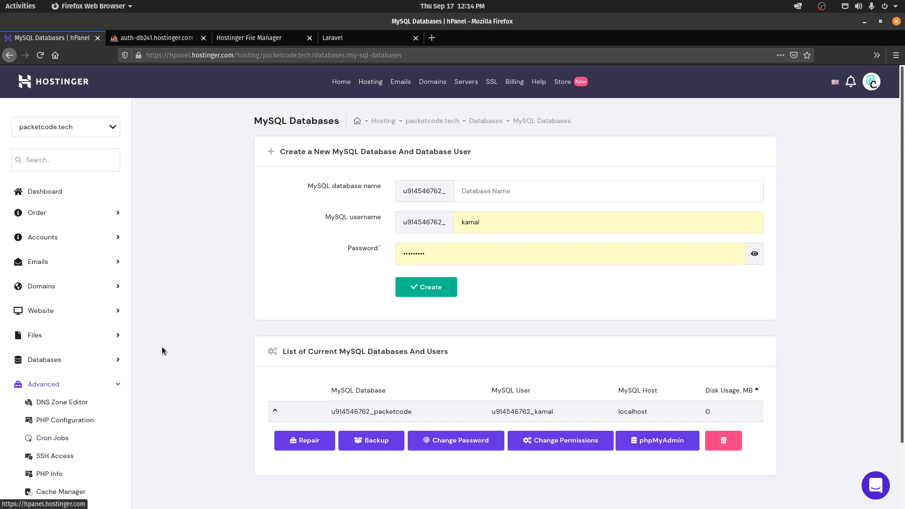
scroll(165, 347, down, 3)
click(54, 383)
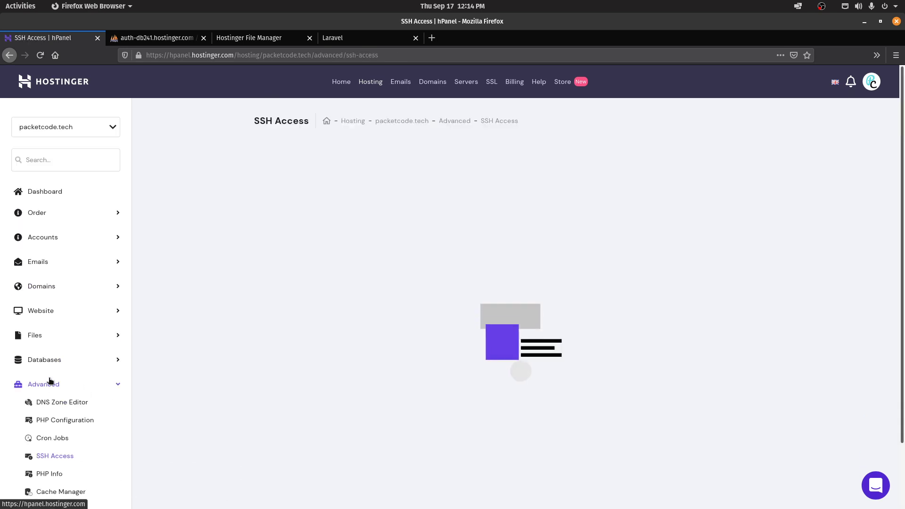
drag(601, 301, 479, 300)
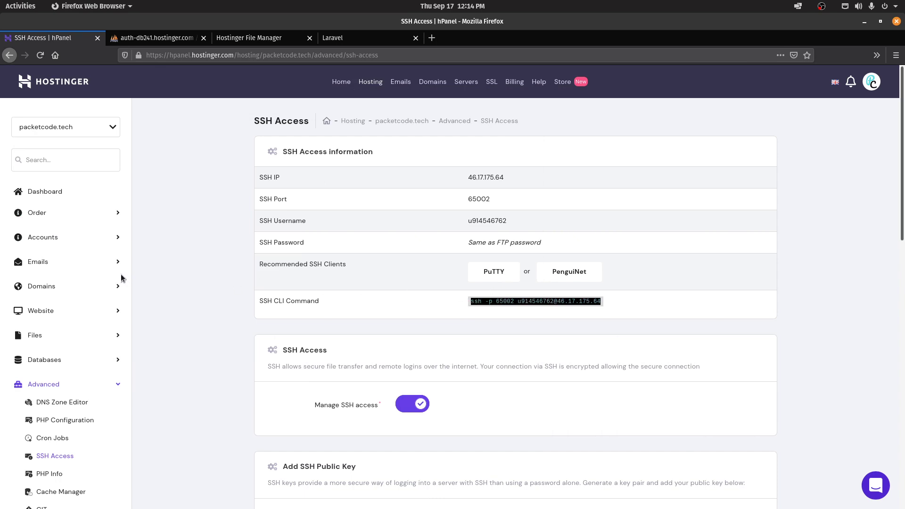
key(ctrl+alt+t)
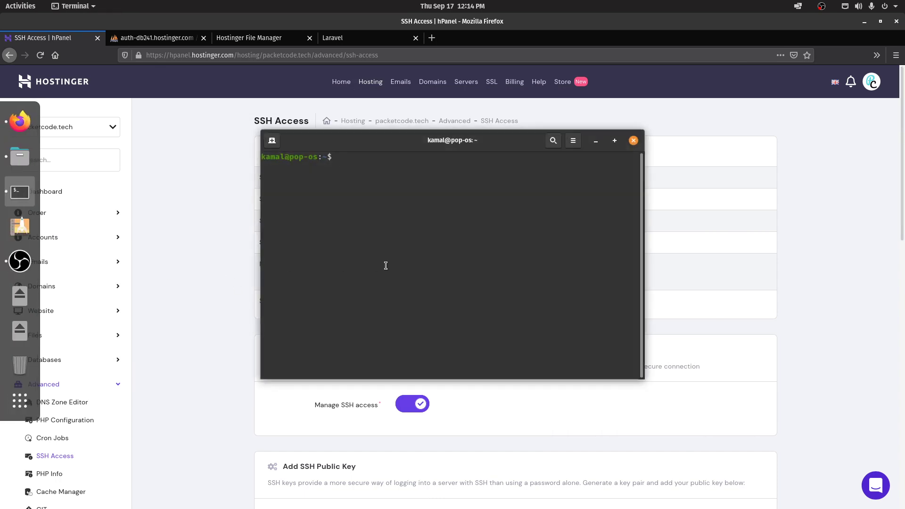
- Connect to the Hostinger server over SSH using the copied command and account password
key(ctrl+shift+v)
key(Return)
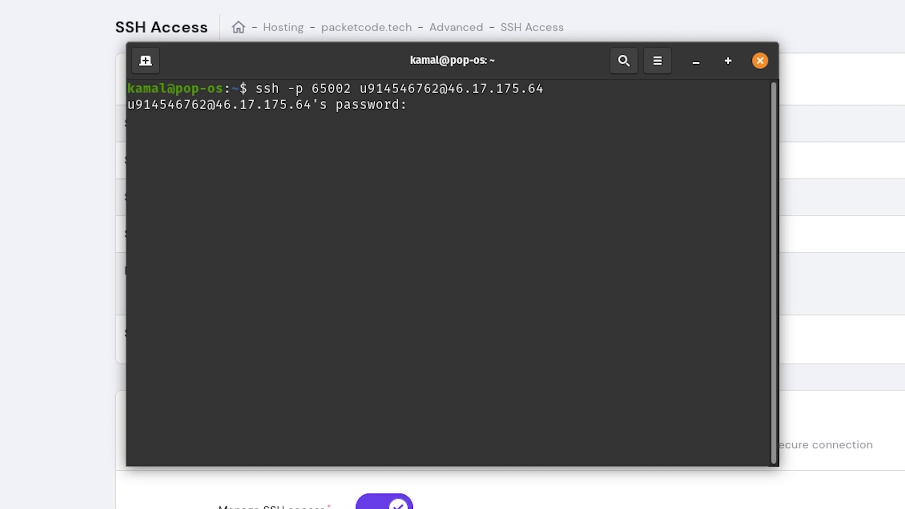
key(Return)
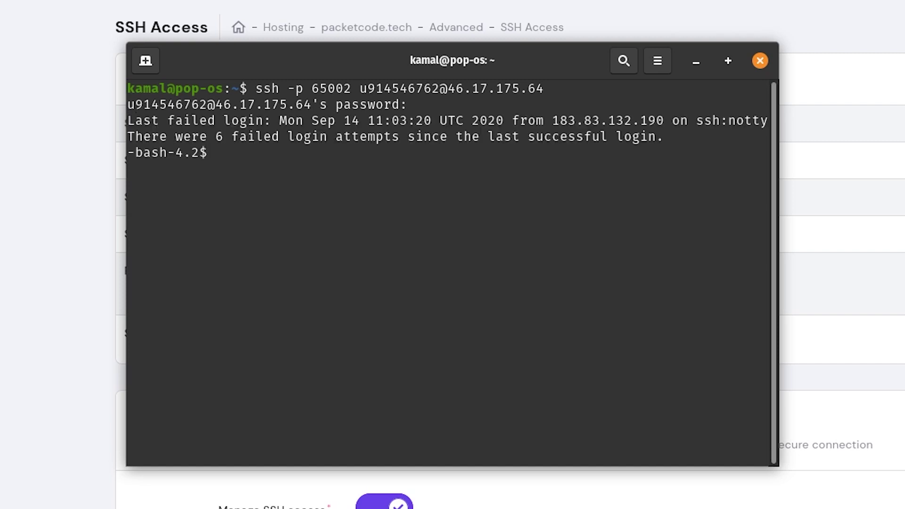
- Navigate into domains/packetcode.tech/blog, listing each folder's contents along the way
text(ls)
key(Return)
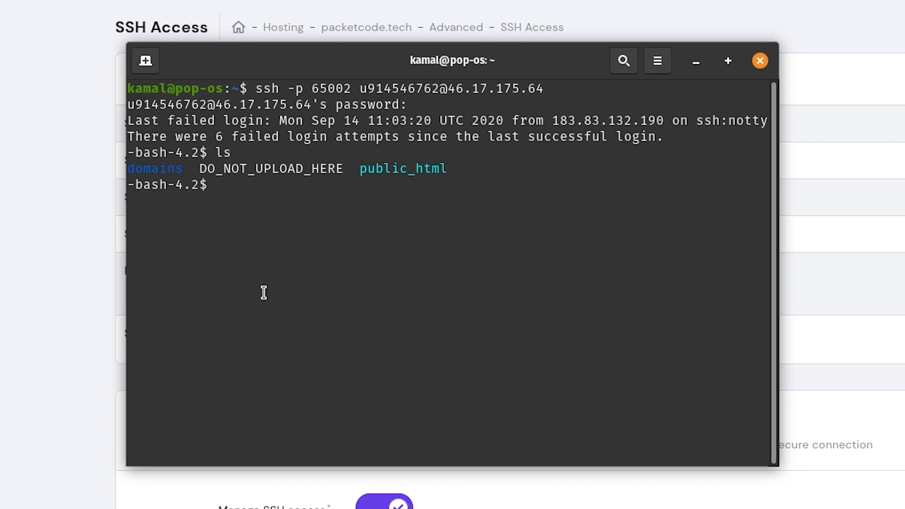
drag(193, 169, 127, 168)
click(251, 184)
text(cd domains/)
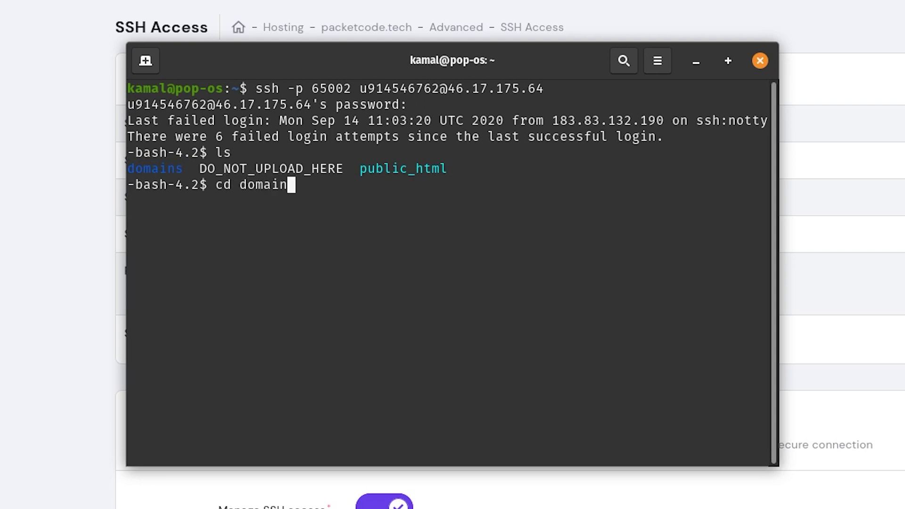
key(Return)
text(ls)
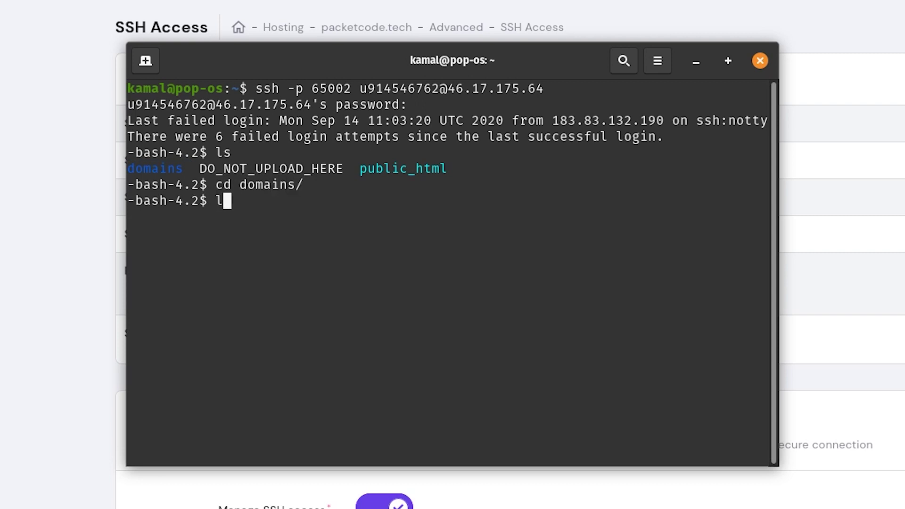
key(Return)
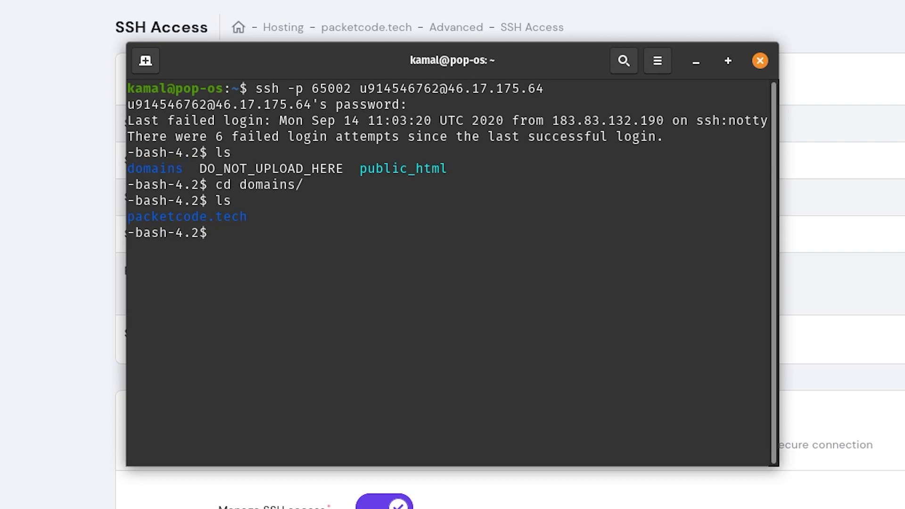
text(cd pack)
key(Tab)
key(Return)
text(ls)
key(Return)
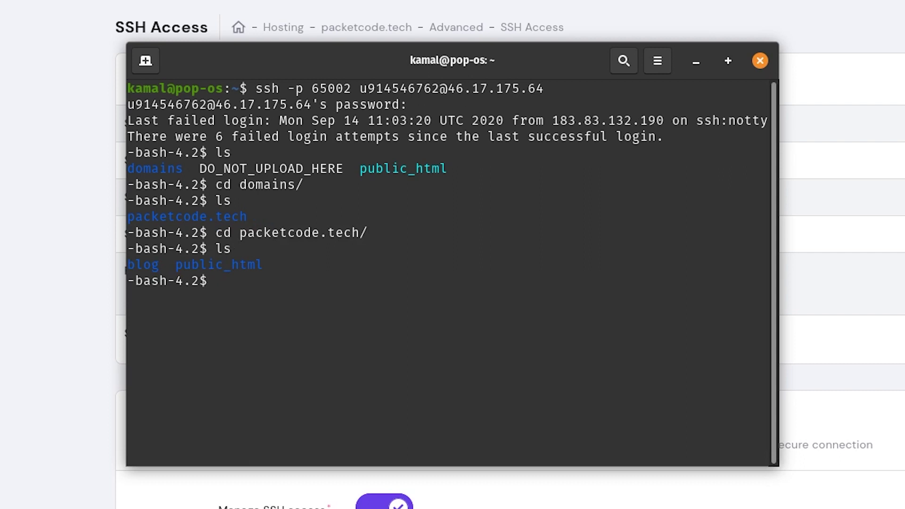
text(cd blog/)
key(Return)
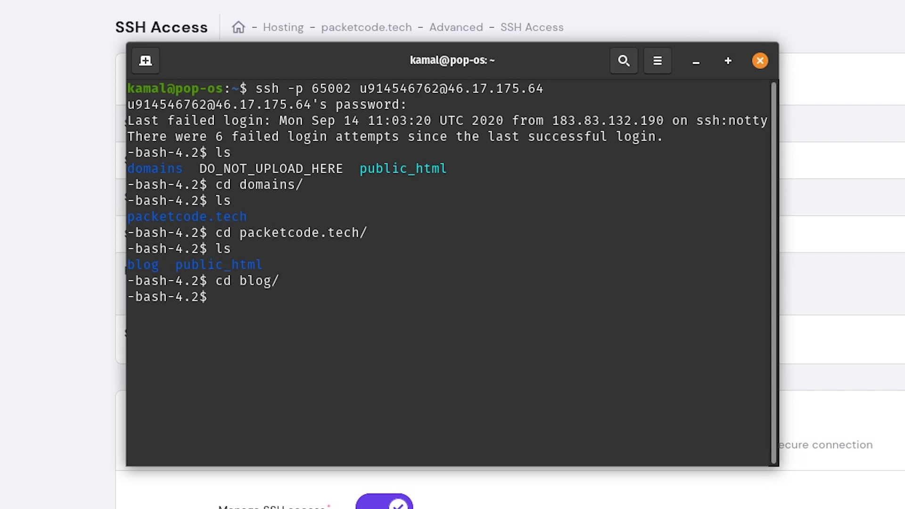
- Run php artisan migrate to create the users, password_resets and failed_jobs tables
text(php artis)
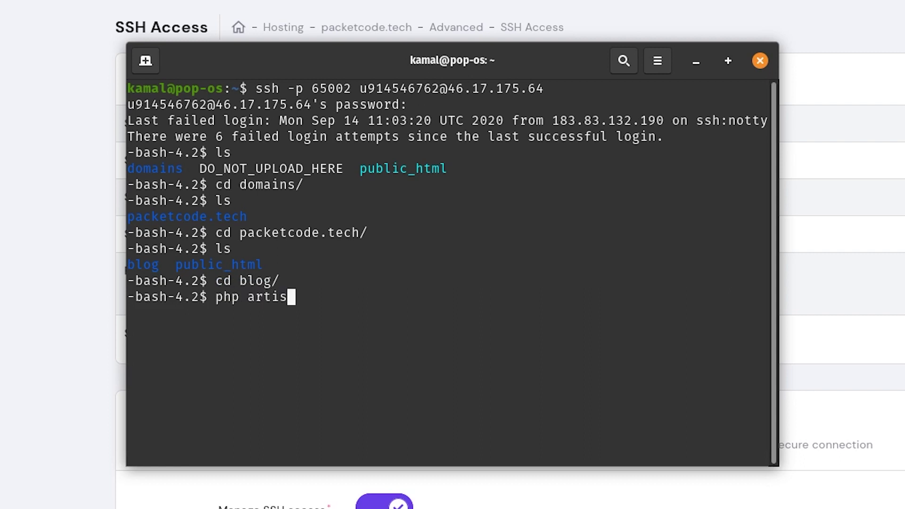
text(an migrate)
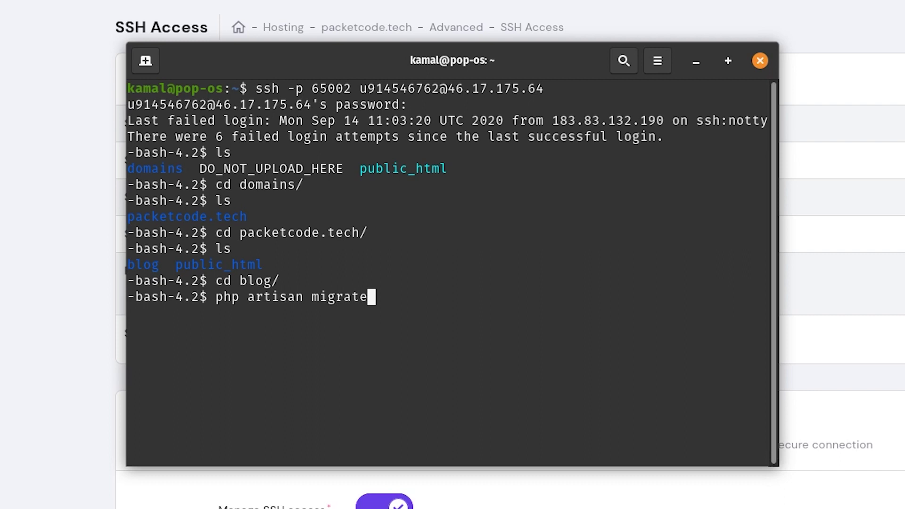
key(Return)
drag(652, 412, 124, 328)
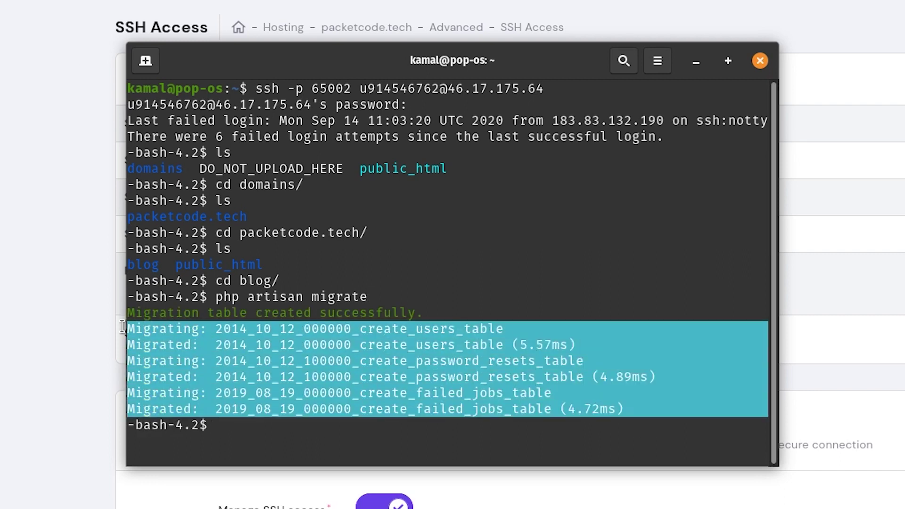
click(471, 248)
- Confirm phpMyAdmin lists four tables in packetcode, then reload the live packetcode.tech site with F5
click(141, 38)
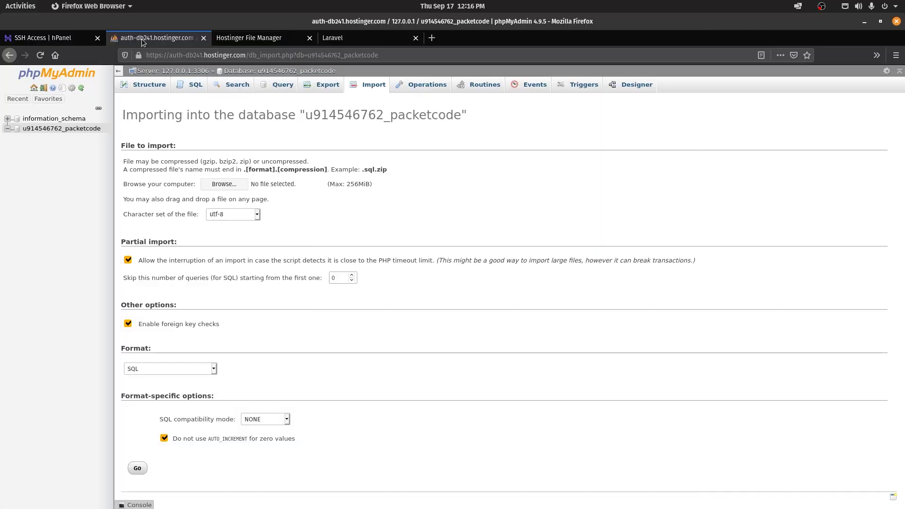
click(61, 128)
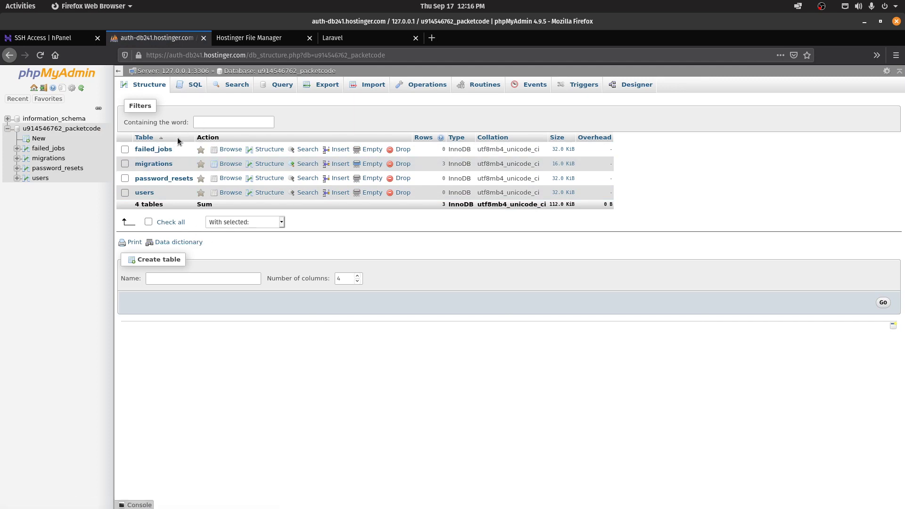
click(43, 37)
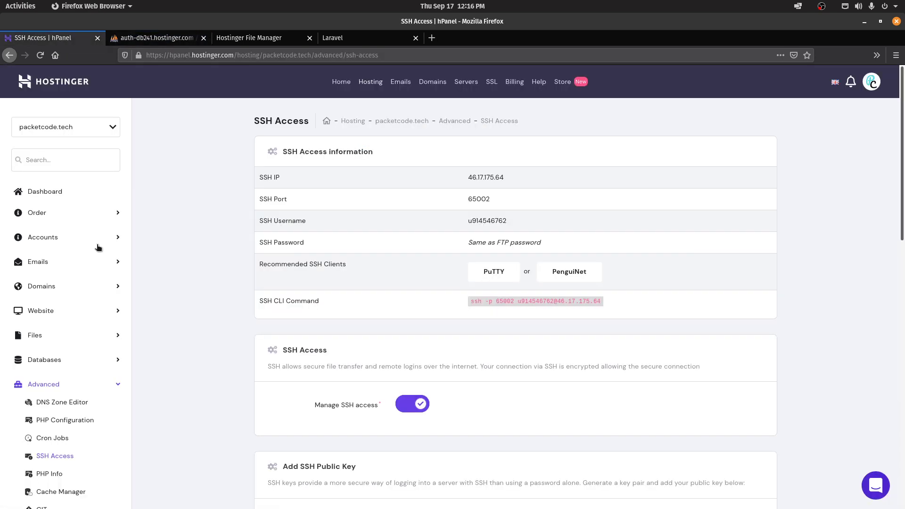
click(352, 38)
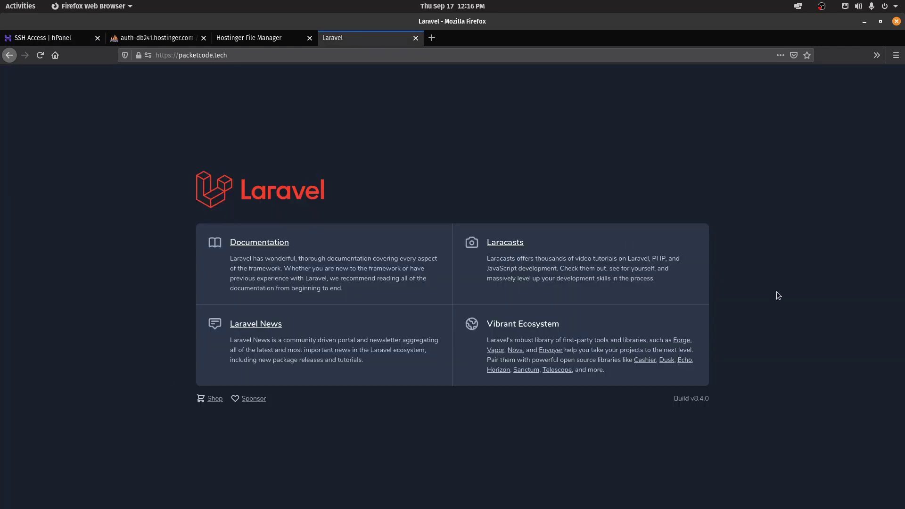
key(F5)
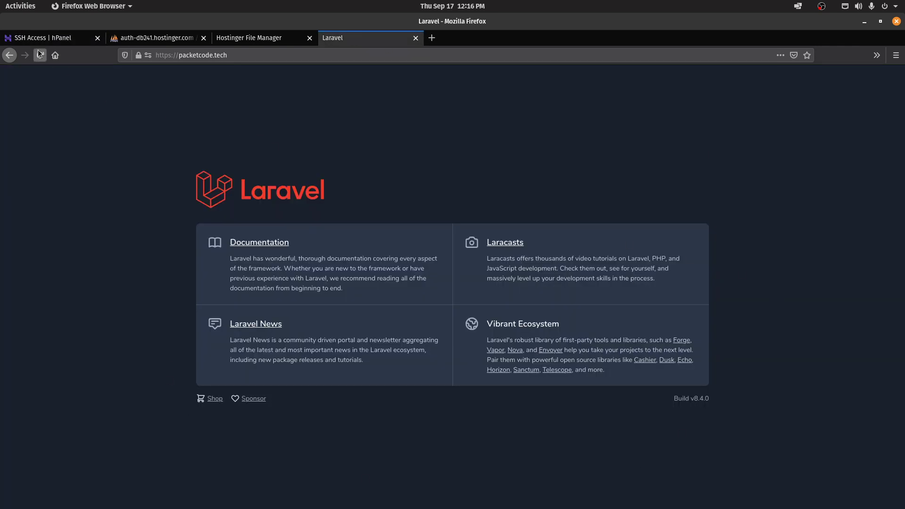